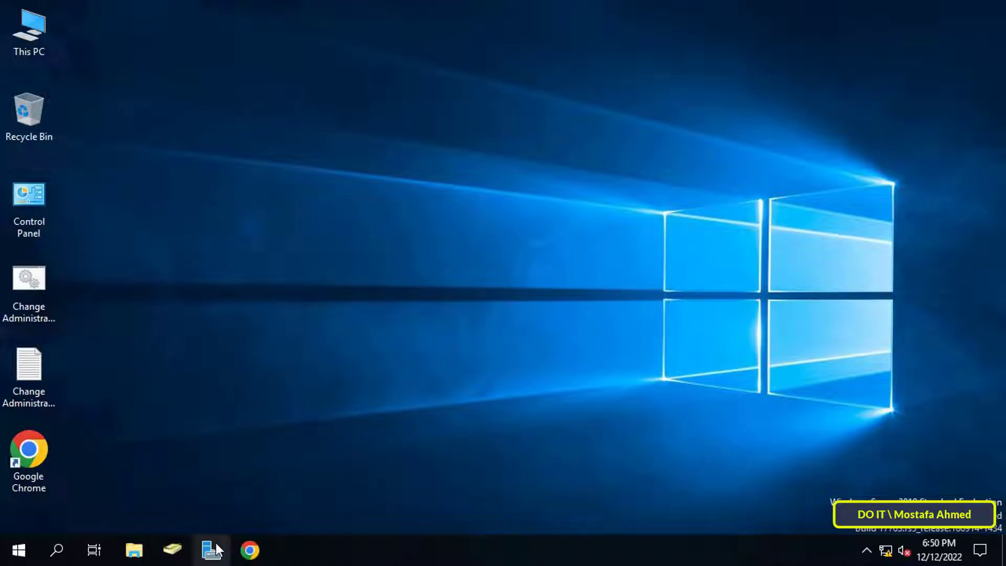
Step: Open Server Manager and its Tools menu of administrative tools
click(212, 550)
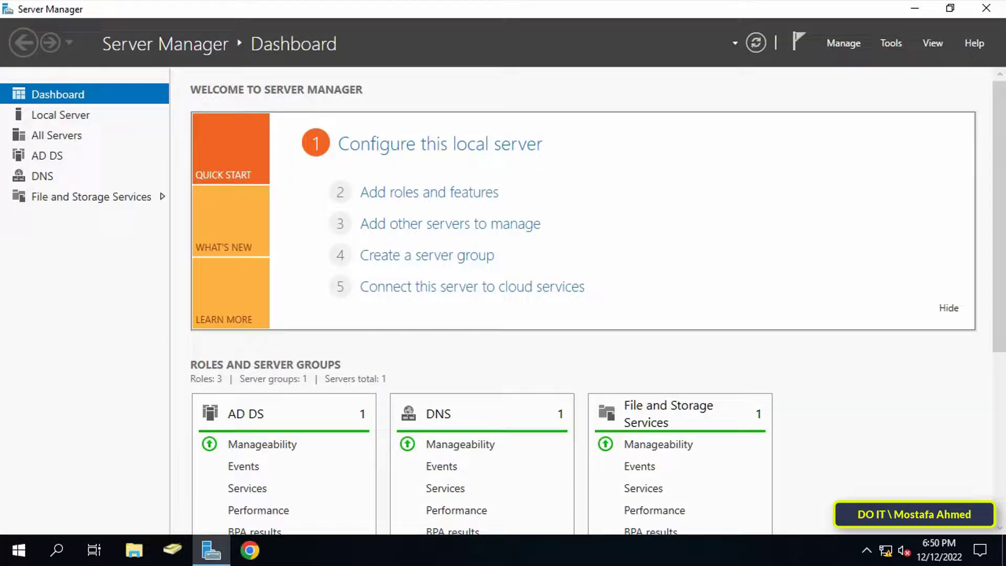
click(894, 40)
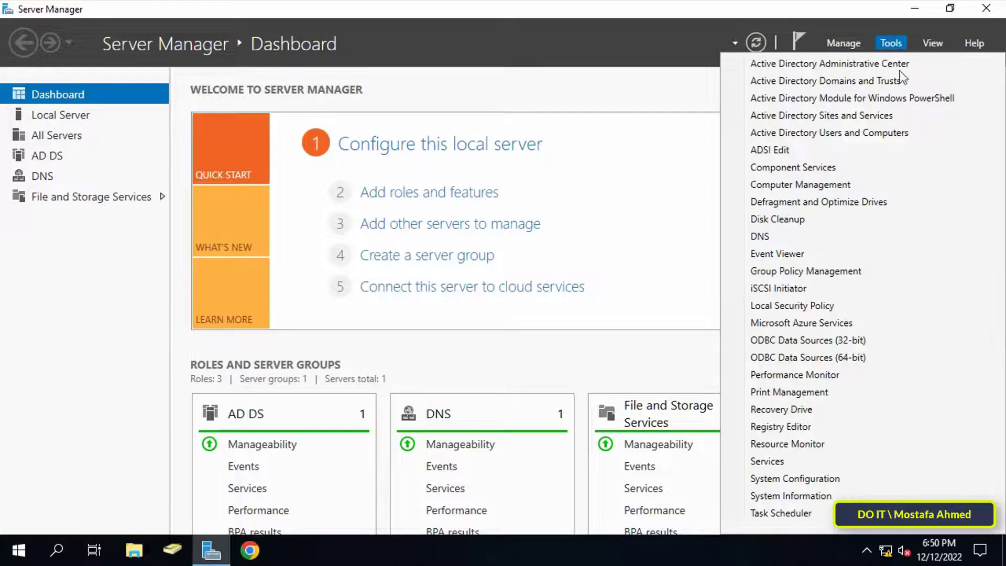
Step: Launch Group Policy Management and open DOIT.LOCAL's Group Policy Objects container
click(938, 271)
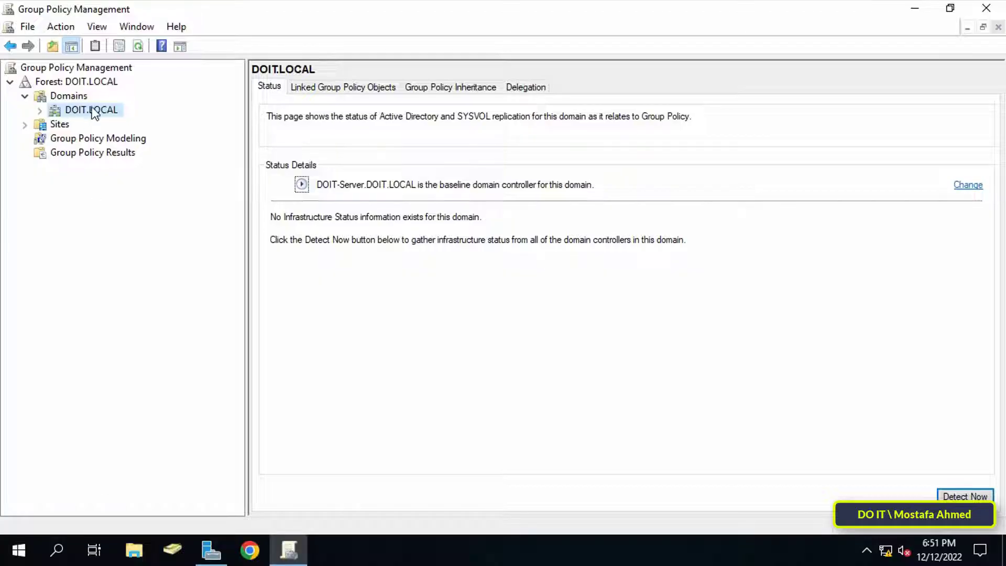
click(40, 111)
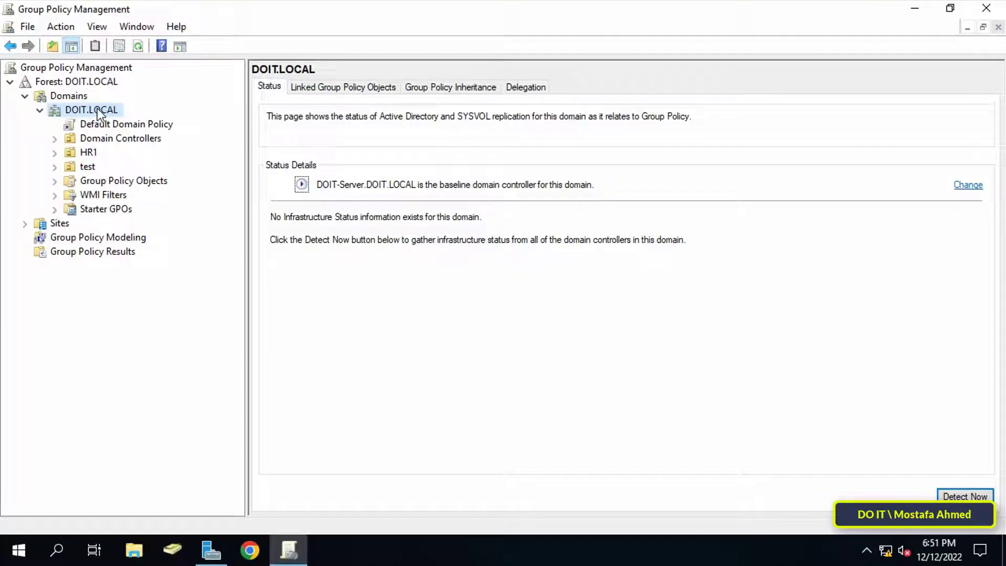
click(124, 182)
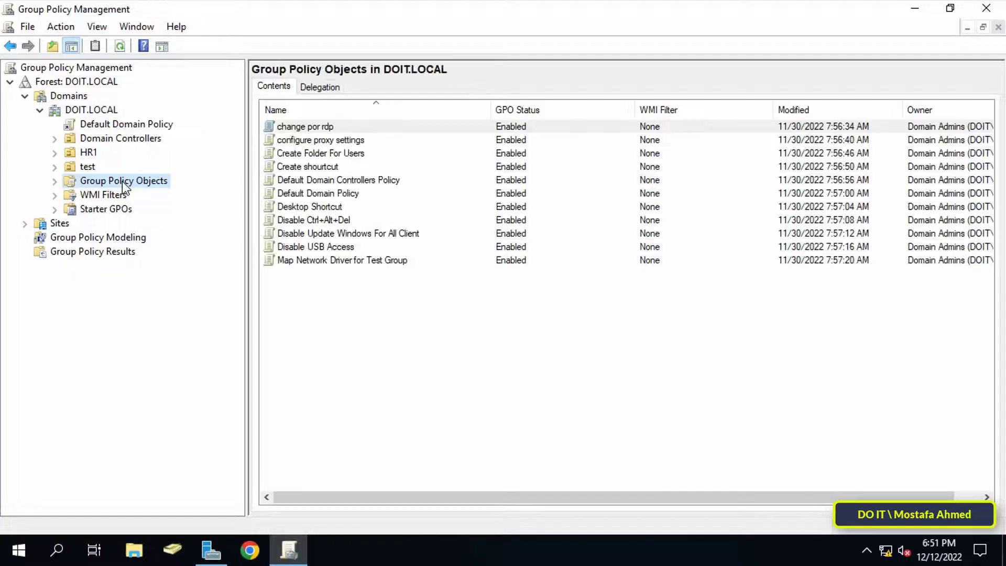
Step: Create a new GPO named 'Block URL' and bring up its actions menu
right_click(383, 329)
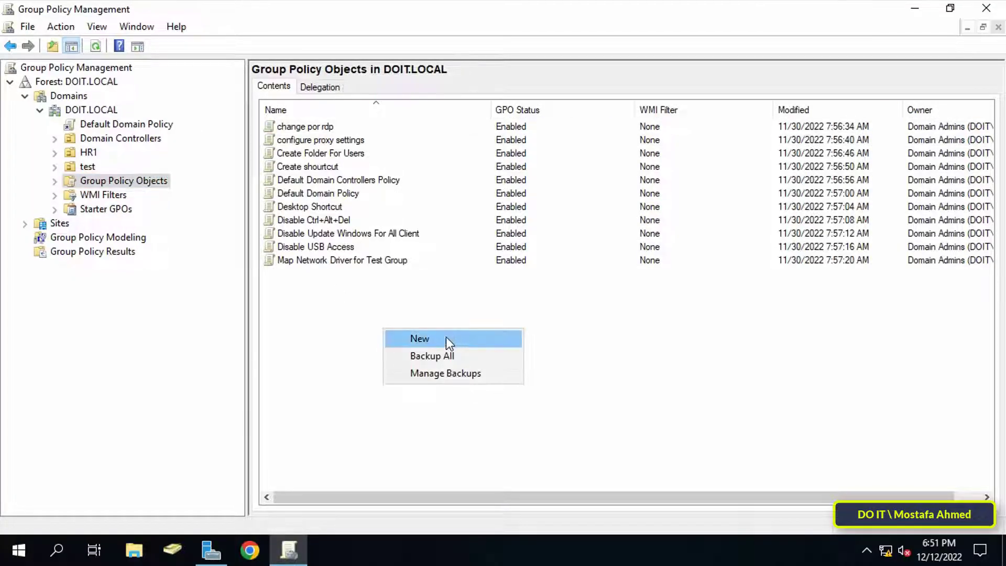
click(494, 338)
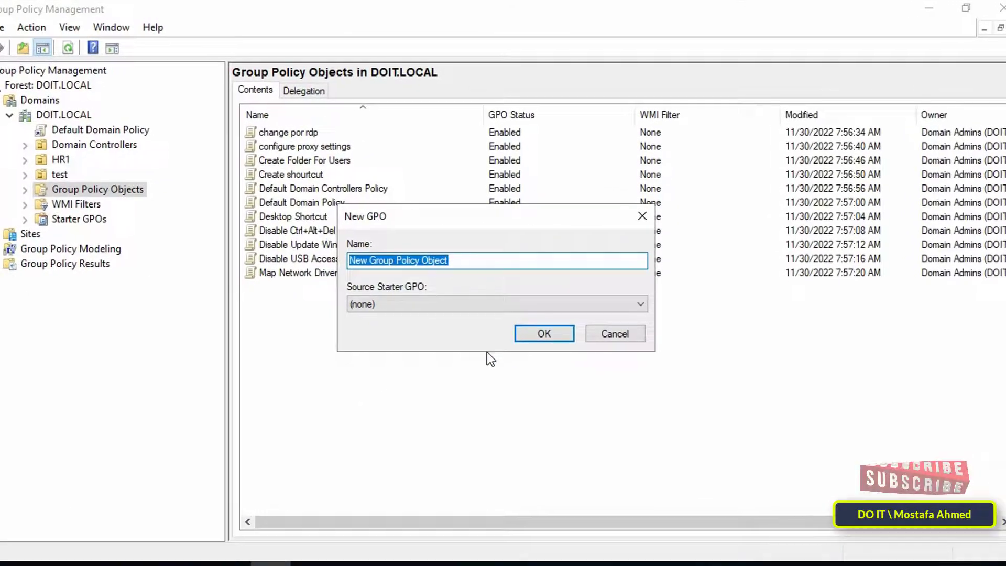
text(B)
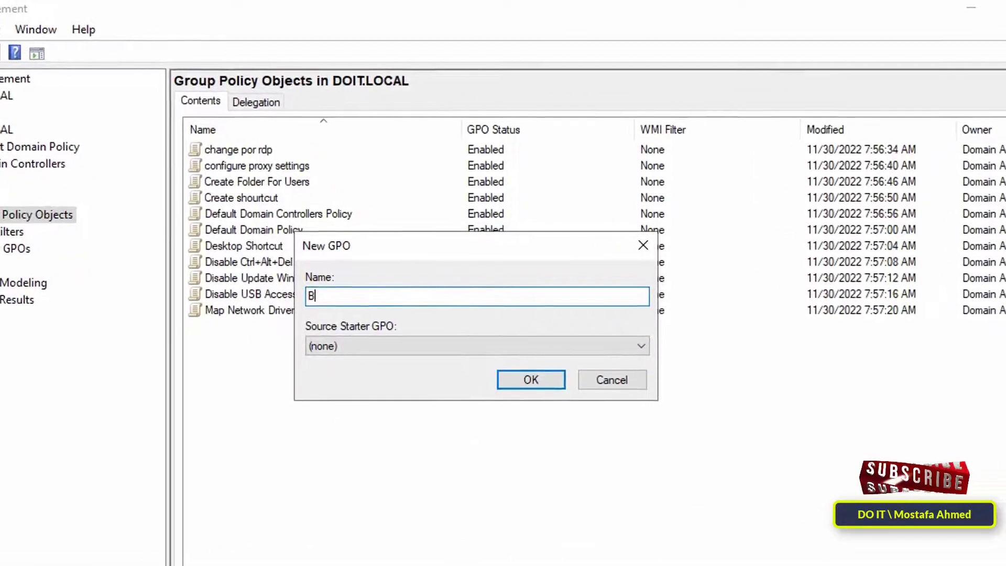
text(lock )
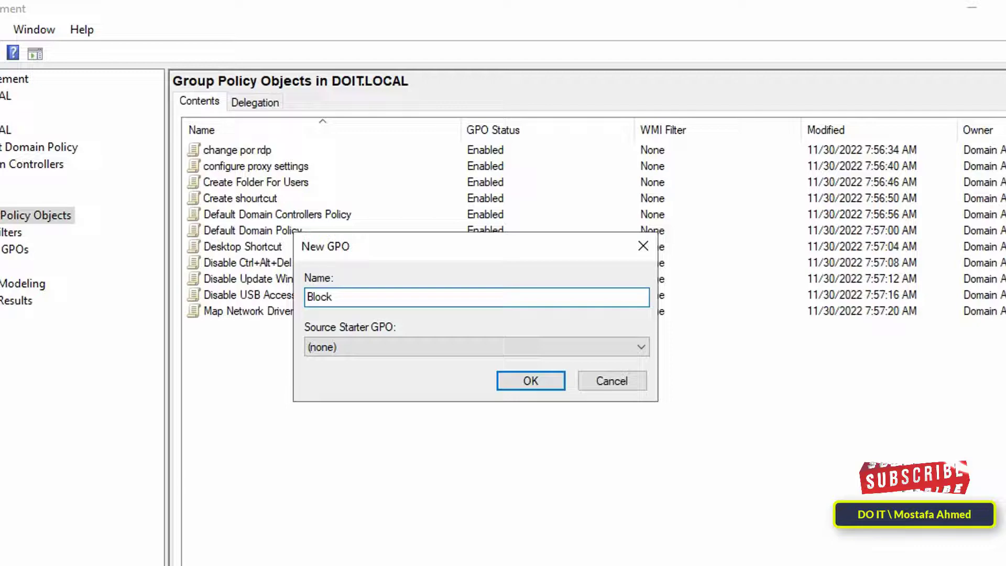
text(U)
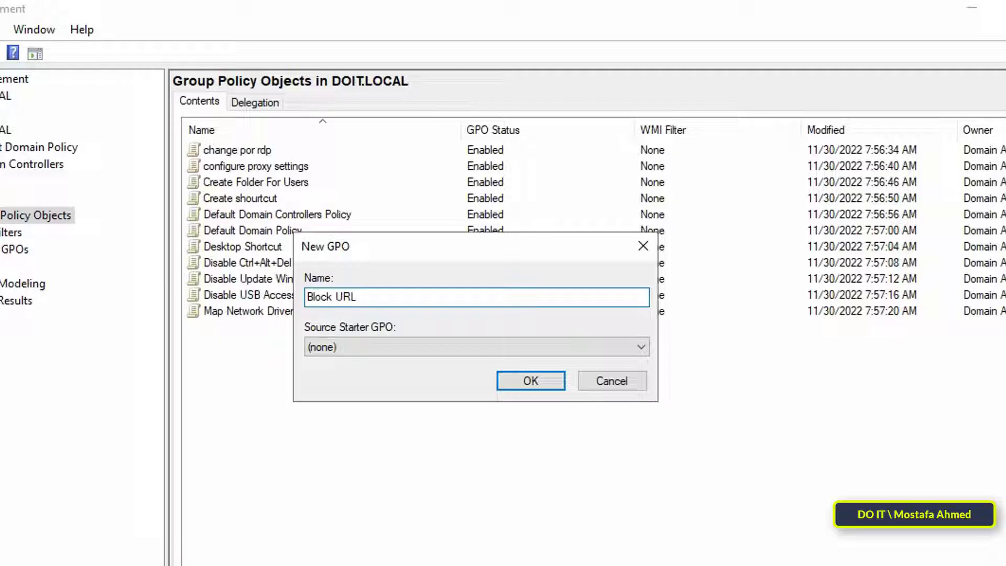
text(RL)
click(530, 381)
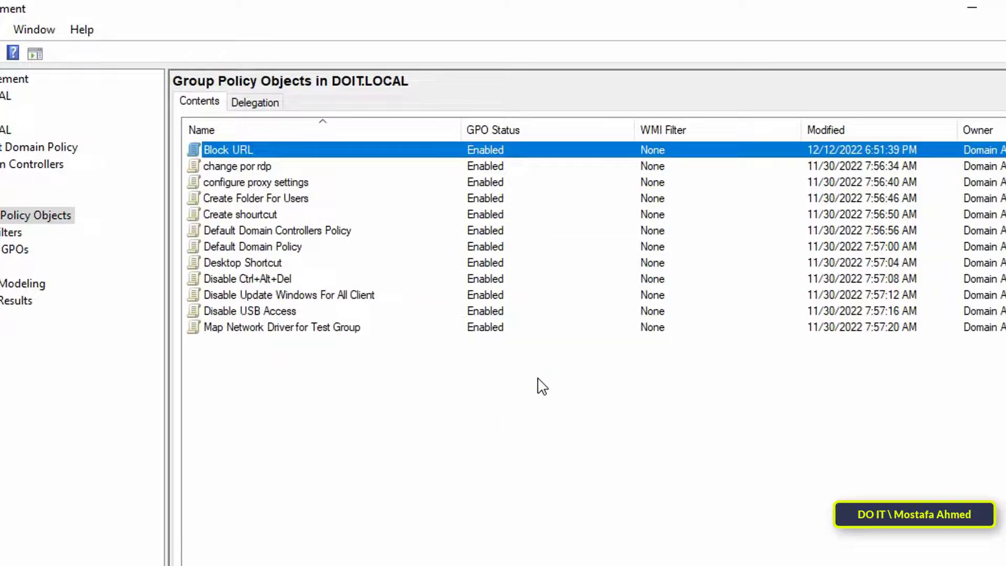
right_click(300, 150)
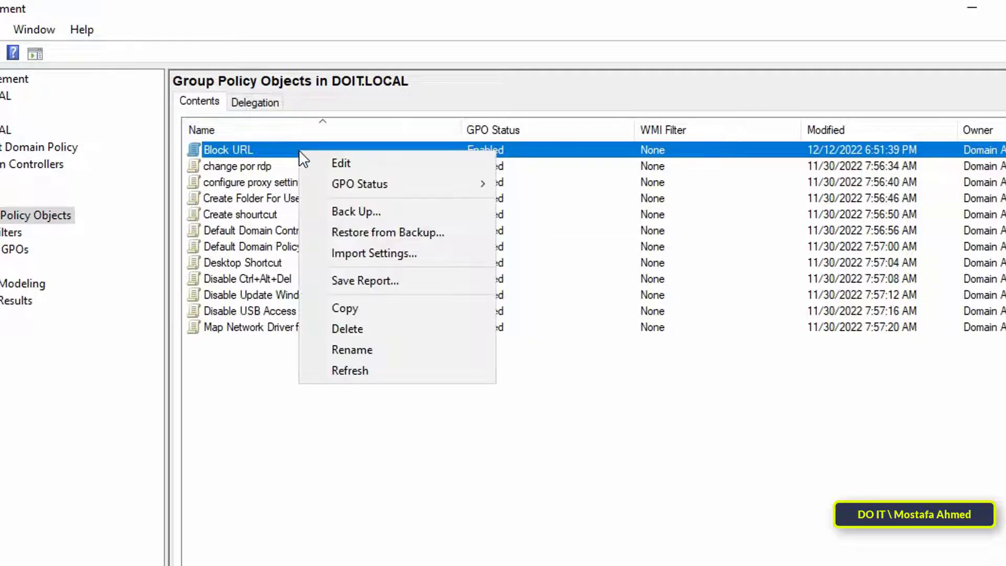
Step: Edit Block URL in a maximized editor with User Configuration > Policies > Administrative Templates expanded
click(341, 164)
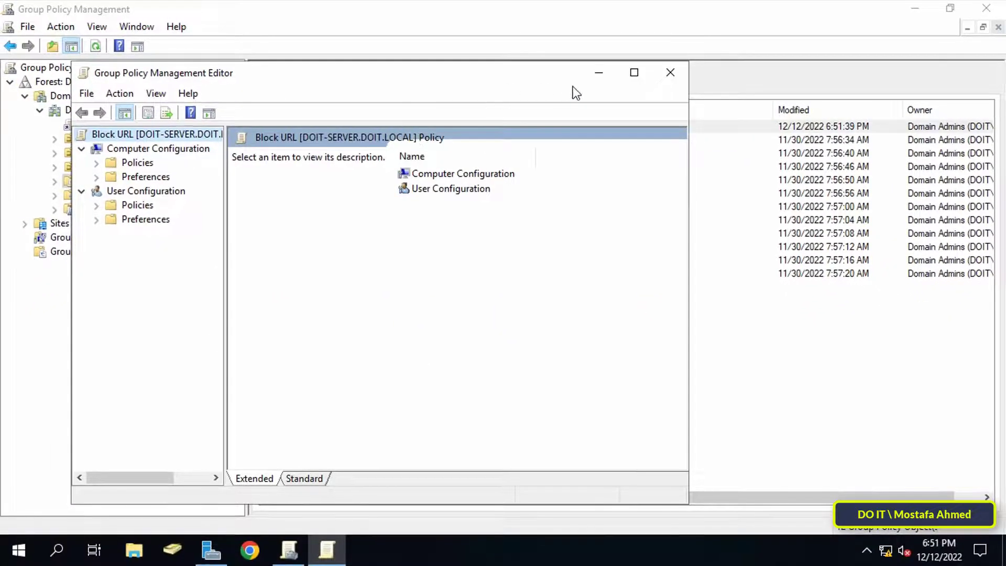
click(634, 73)
drag(157, 171, 211, 178)
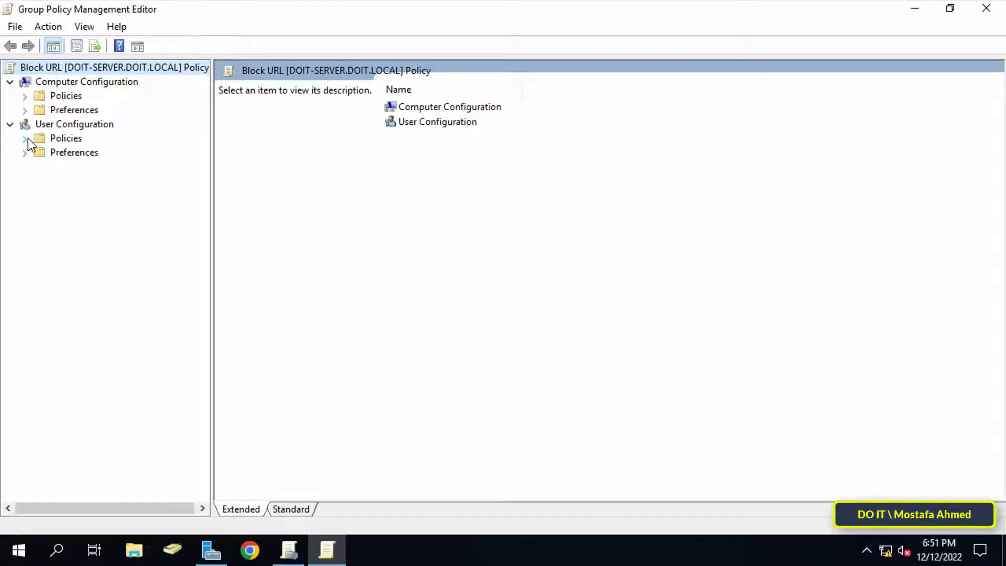
click(54, 124)
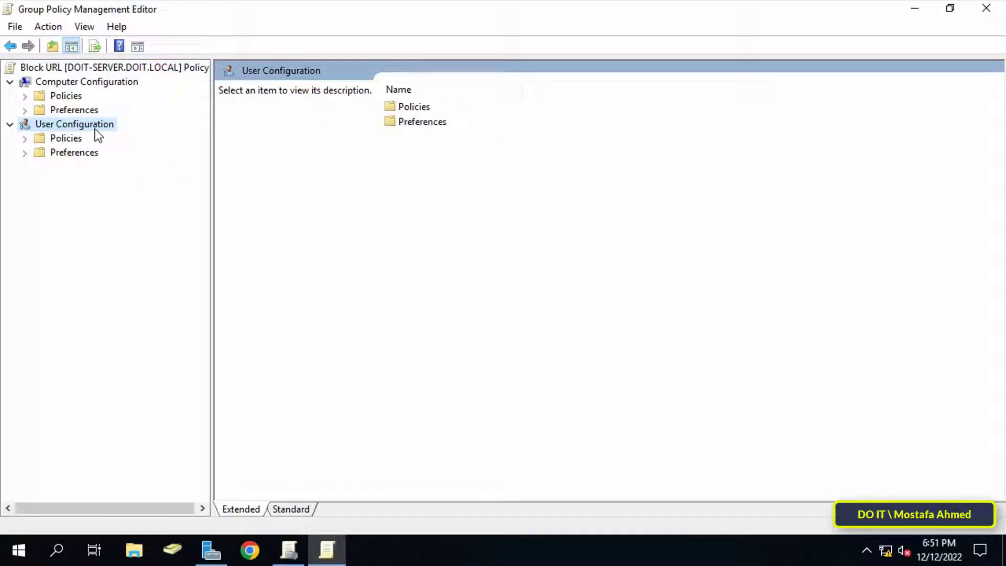
click(24, 138)
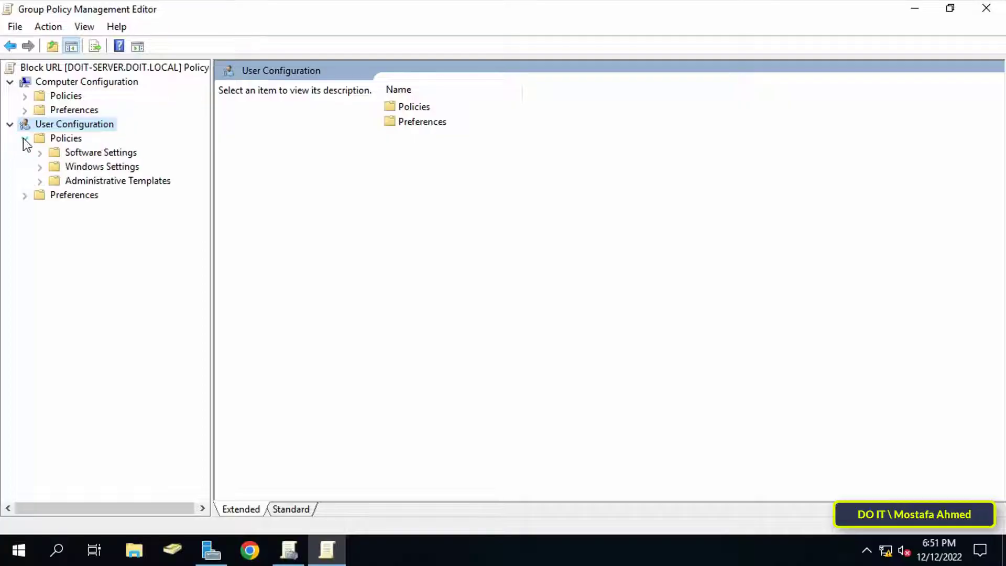
click(40, 182)
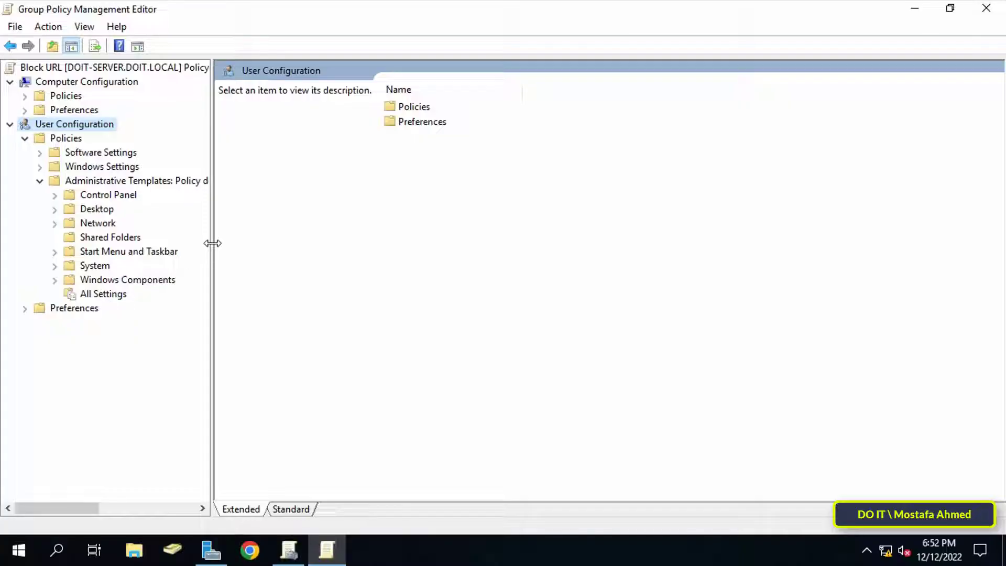
drag(213, 244, 267, 243)
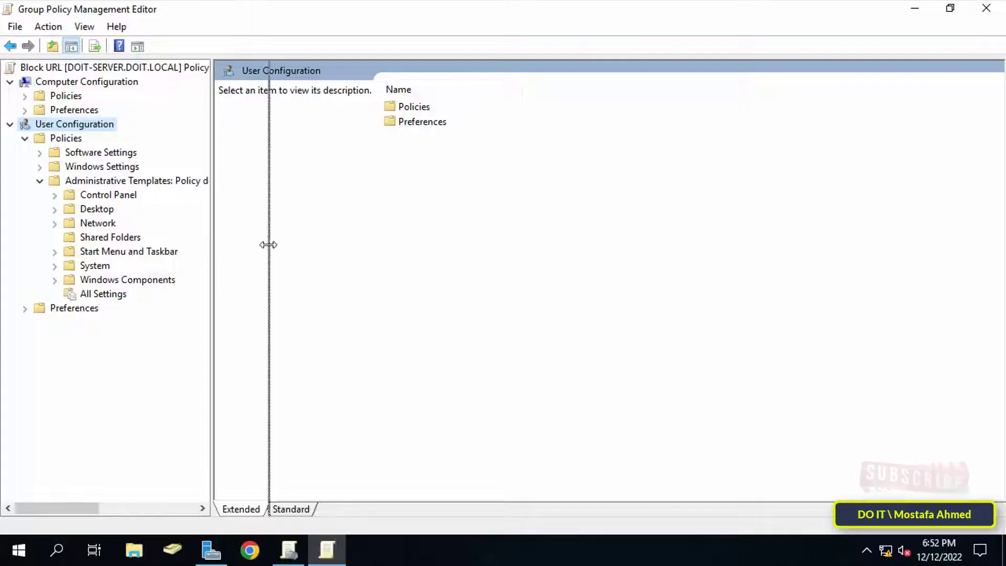
Step: Add chrome.adm from Downloads\policy_templates\windows\adm\en-US as a policy template
right_click(179, 180)
right_click(146, 180)
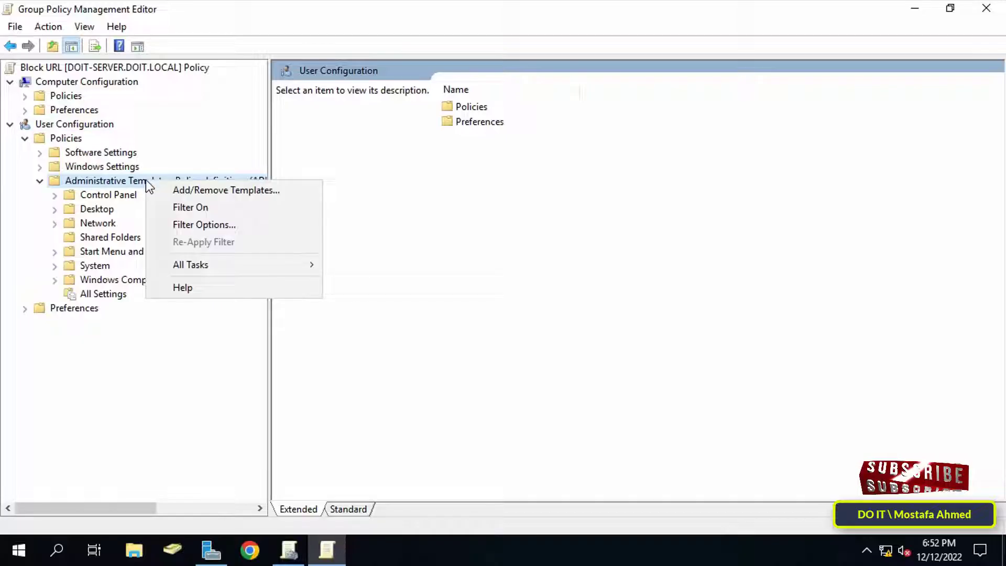
click(260, 193)
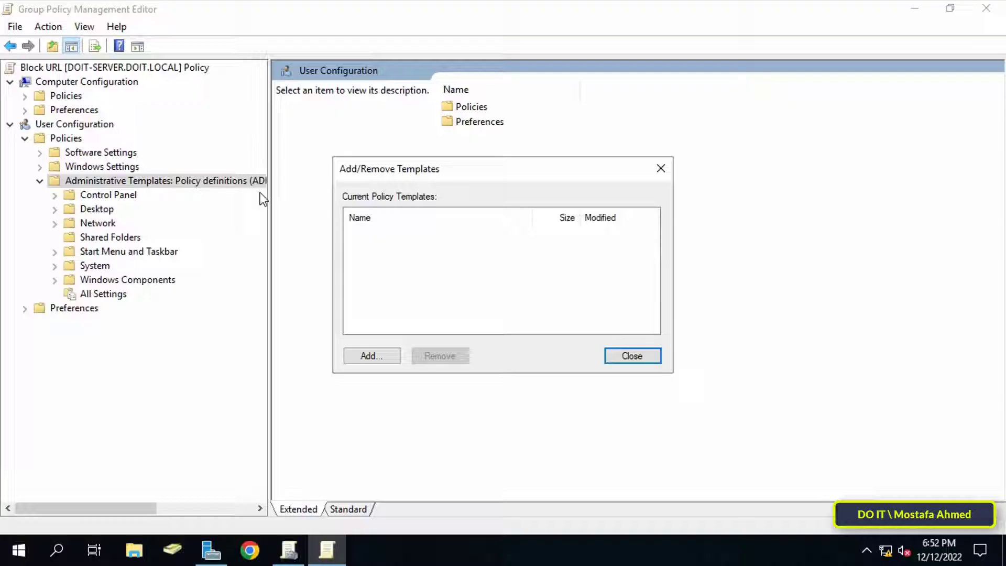
click(386, 360)
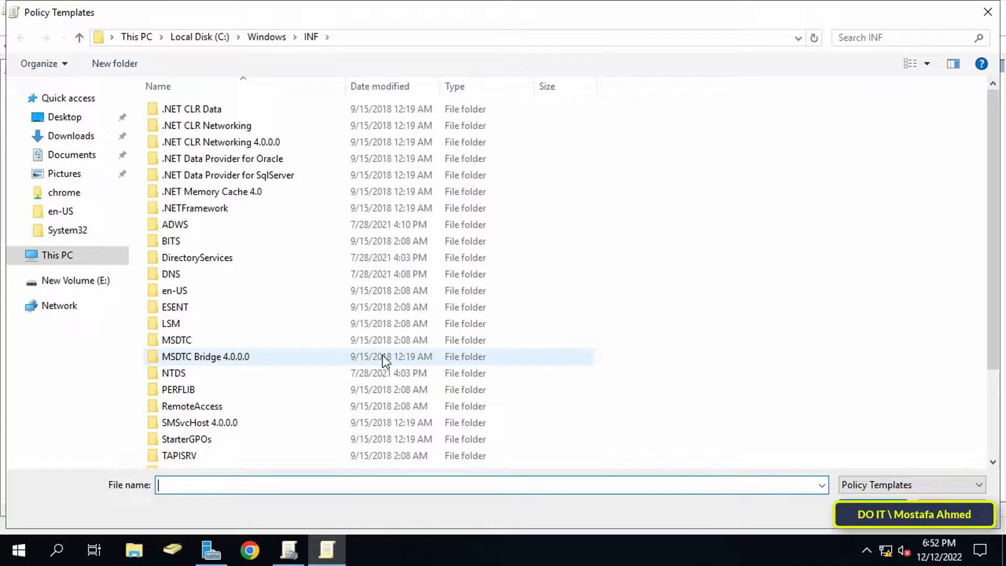
click(53, 136)
double_click(197, 113)
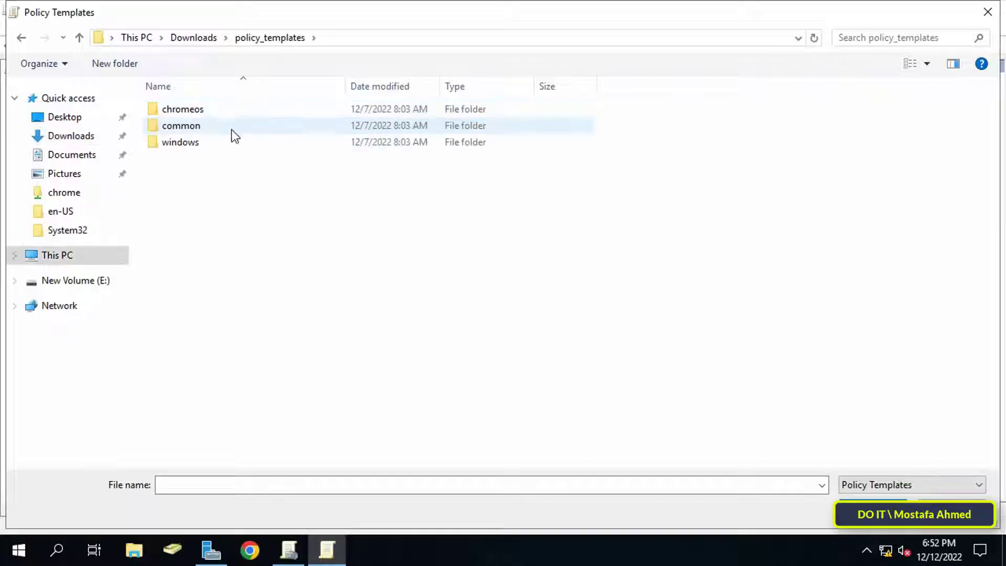
double_click(202, 141)
double_click(200, 109)
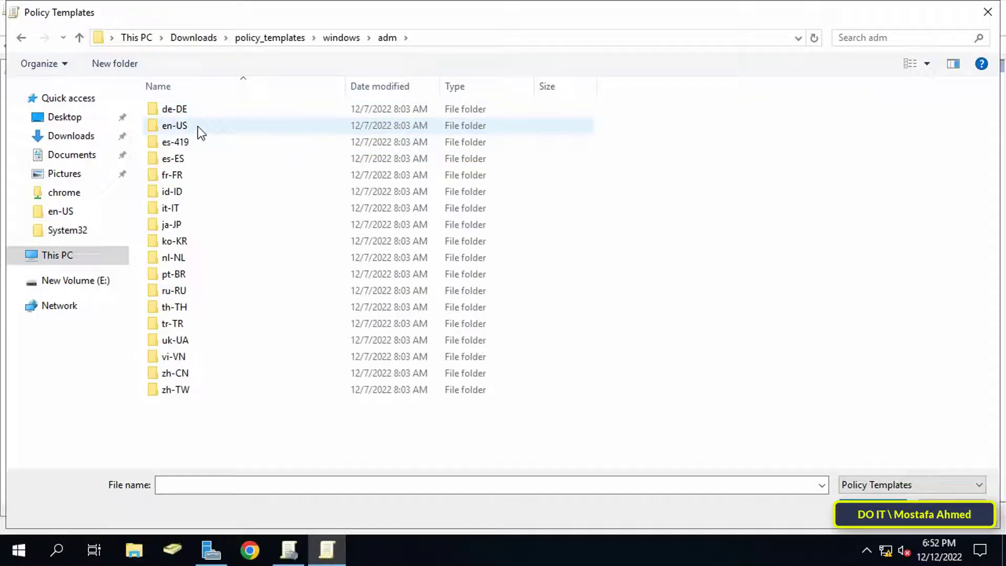
double_click(198, 128)
click(398, 110)
key(Return)
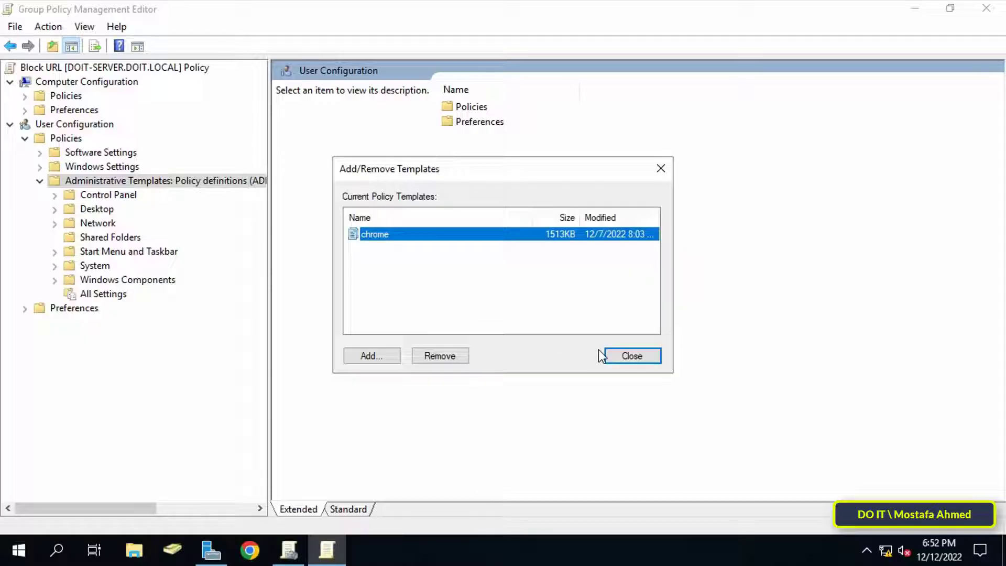
Step: List Classic Administrative Templates (ADM) > Google > Google Chrome settings, sorted by Setting name
click(632, 356)
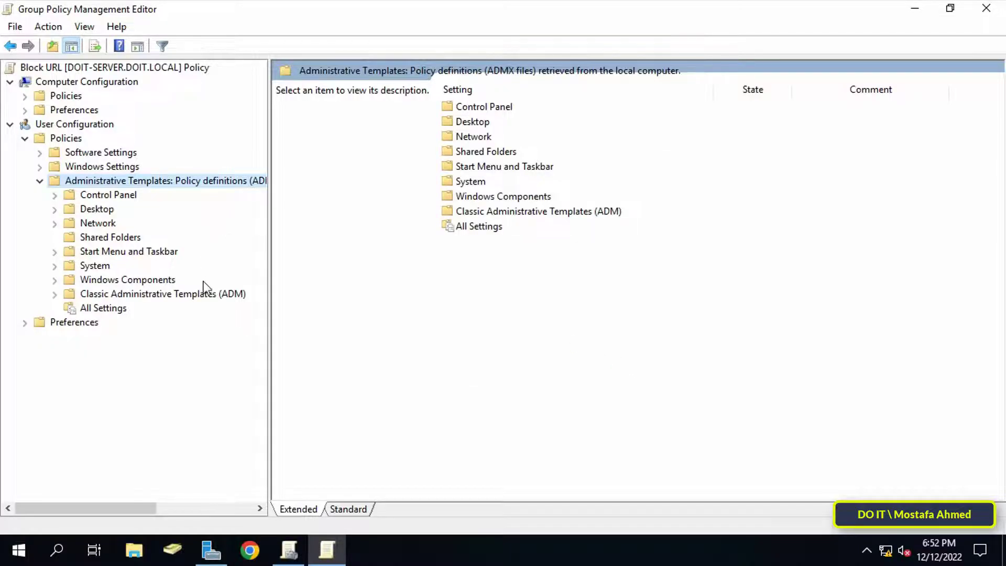
click(203, 293)
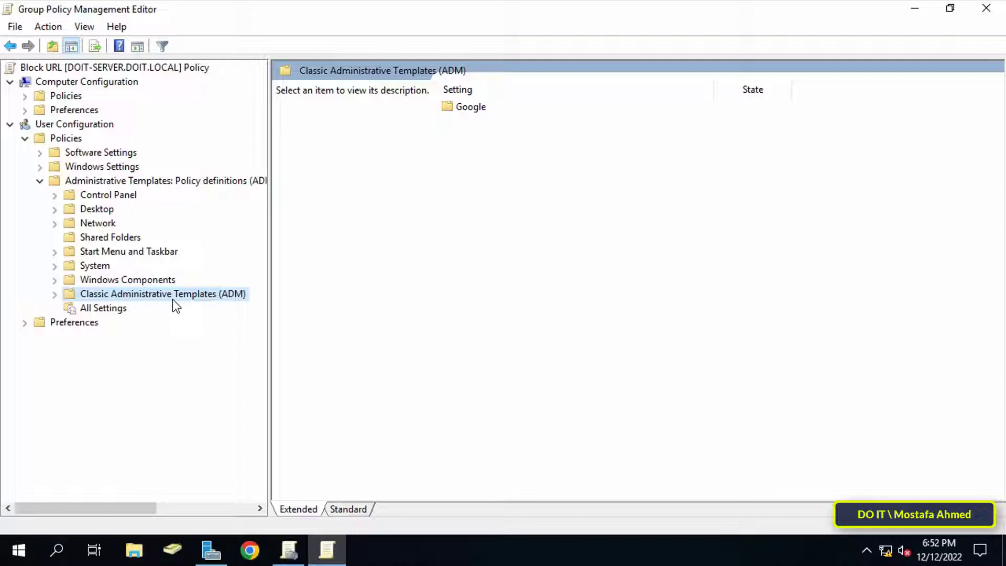
double_click(64, 296)
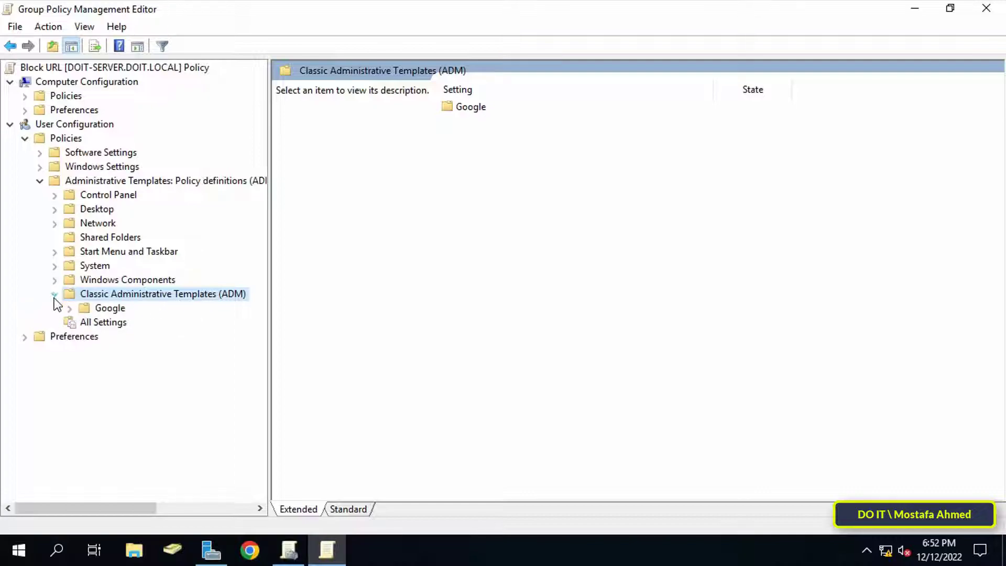
click(70, 310)
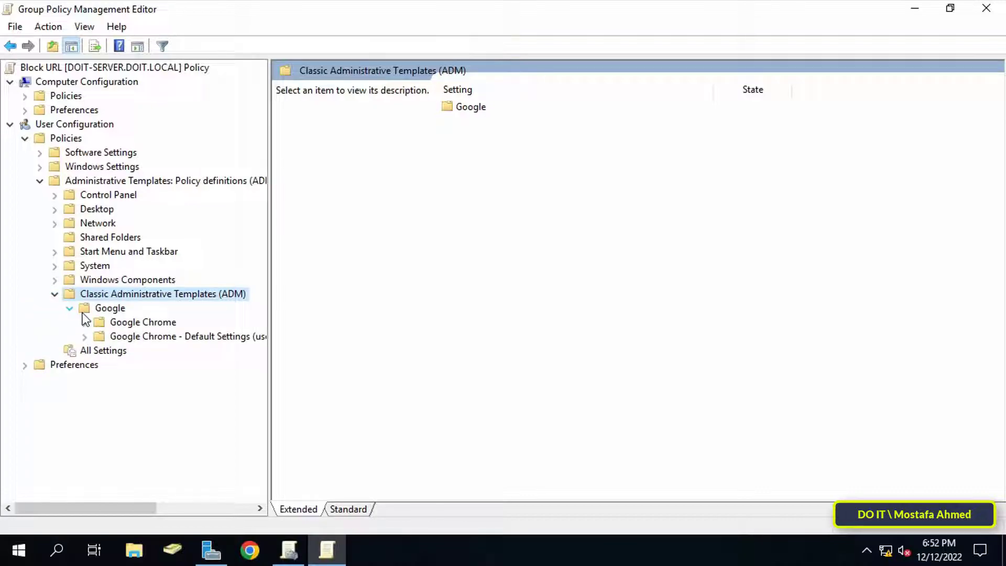
click(117, 327)
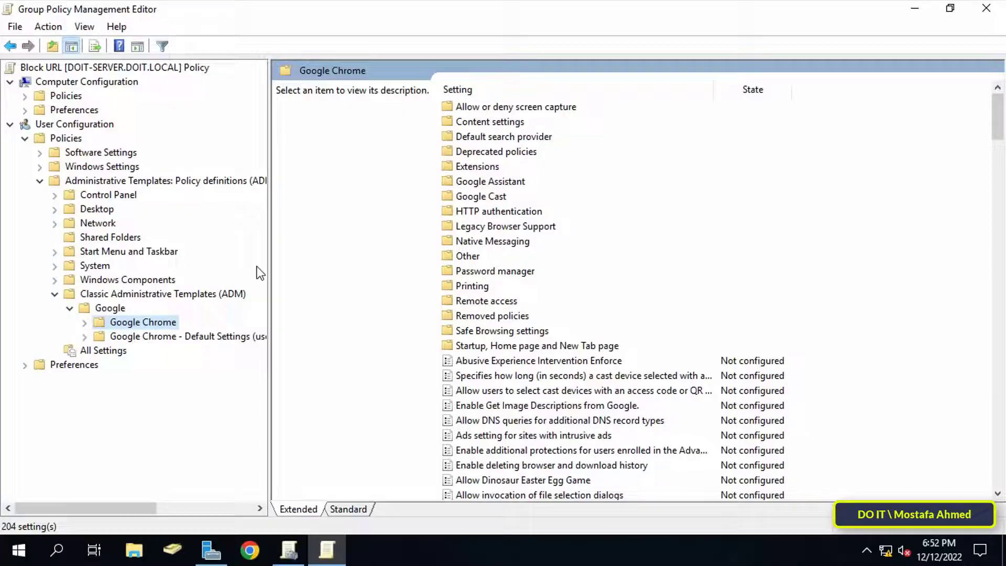
click(533, 90)
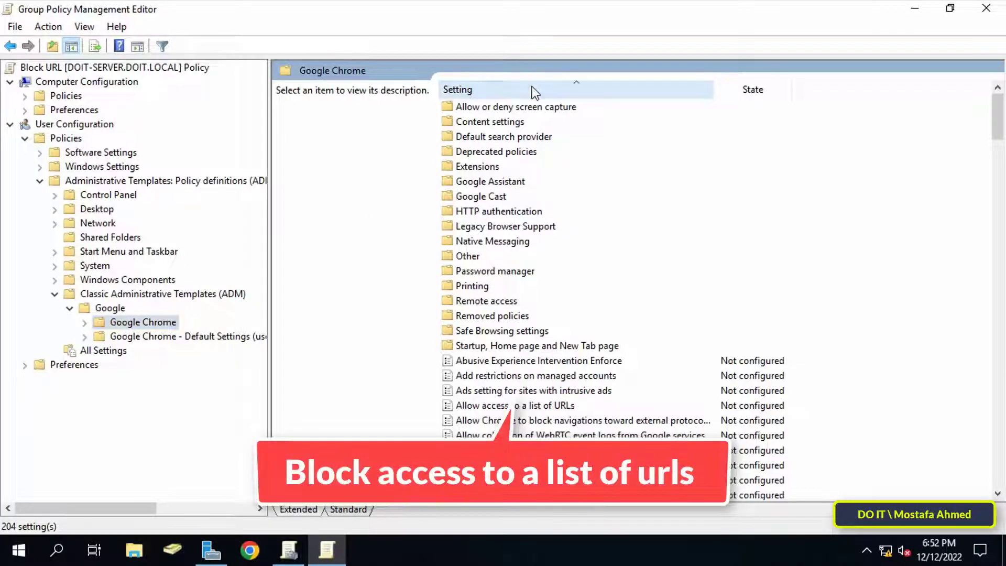
scroll(545, 262, down, 15)
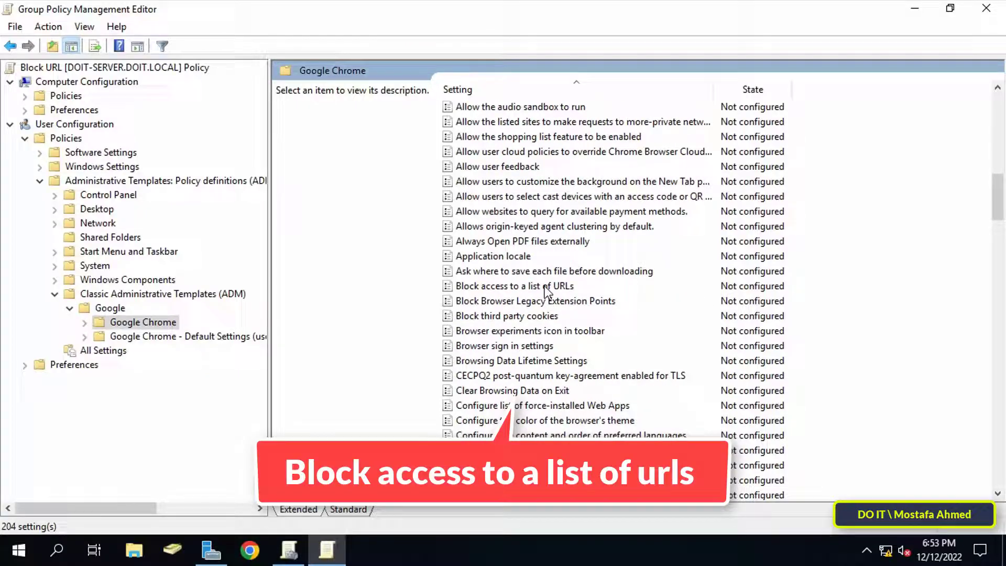
Step: Set Block access to a list of URLs to Enabled and open its Show Contents list
double_click(545, 287)
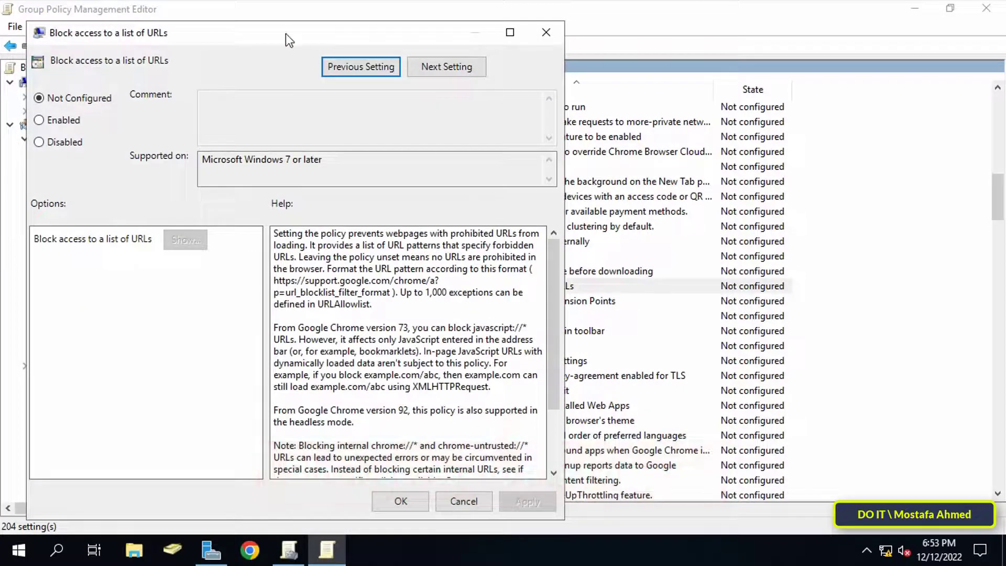
drag(277, 35, 511, 31)
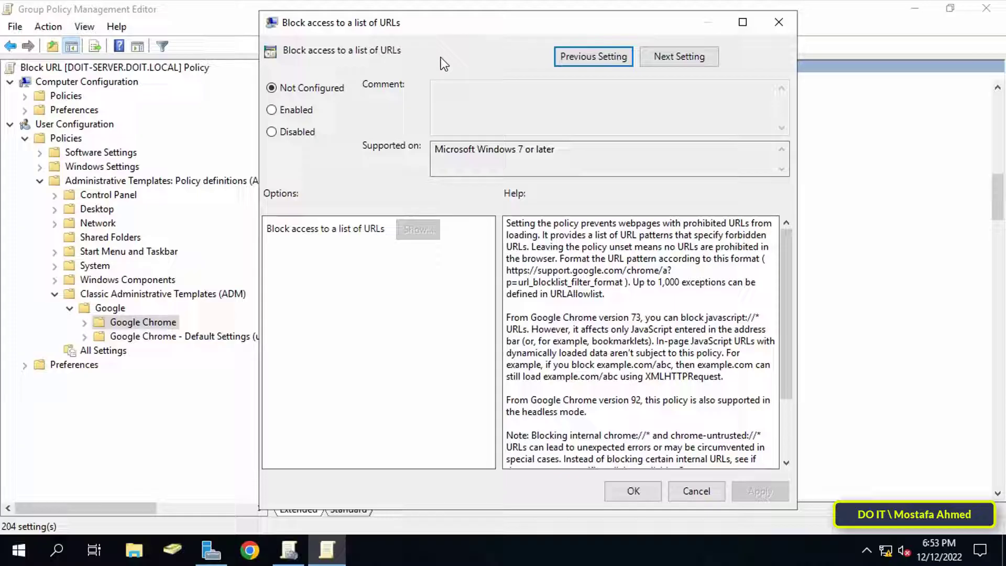
click(309, 116)
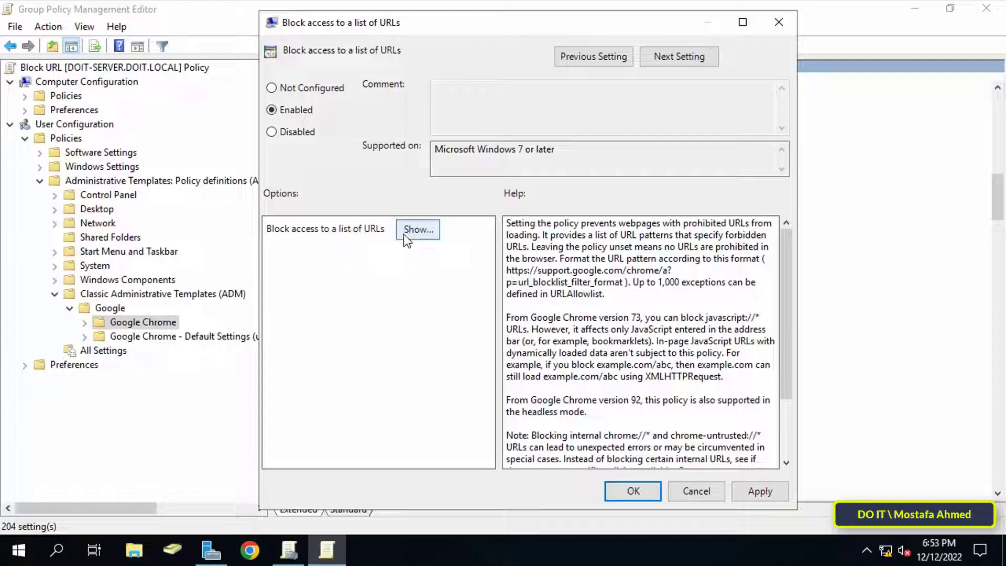
click(434, 234)
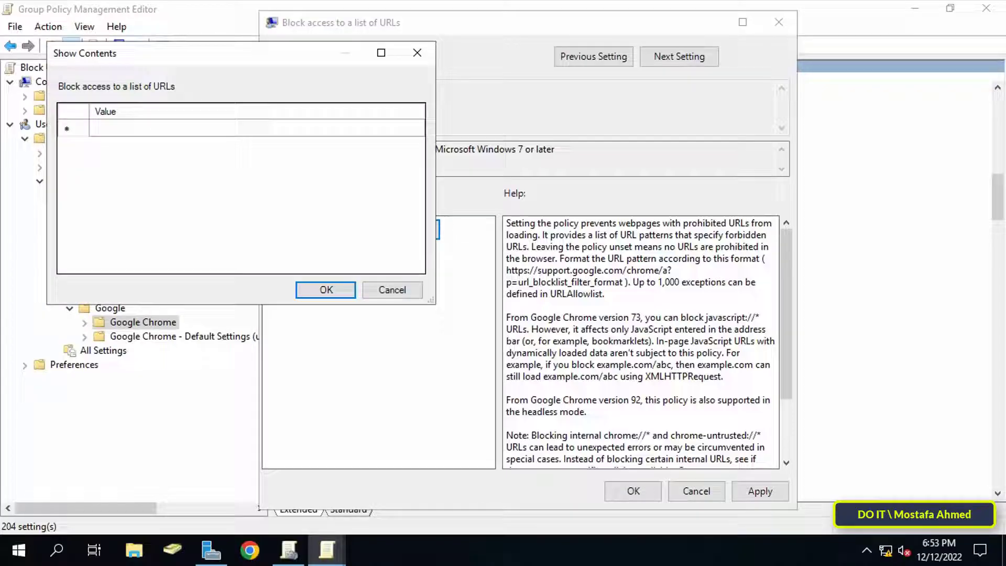
drag(254, 61, 571, 79)
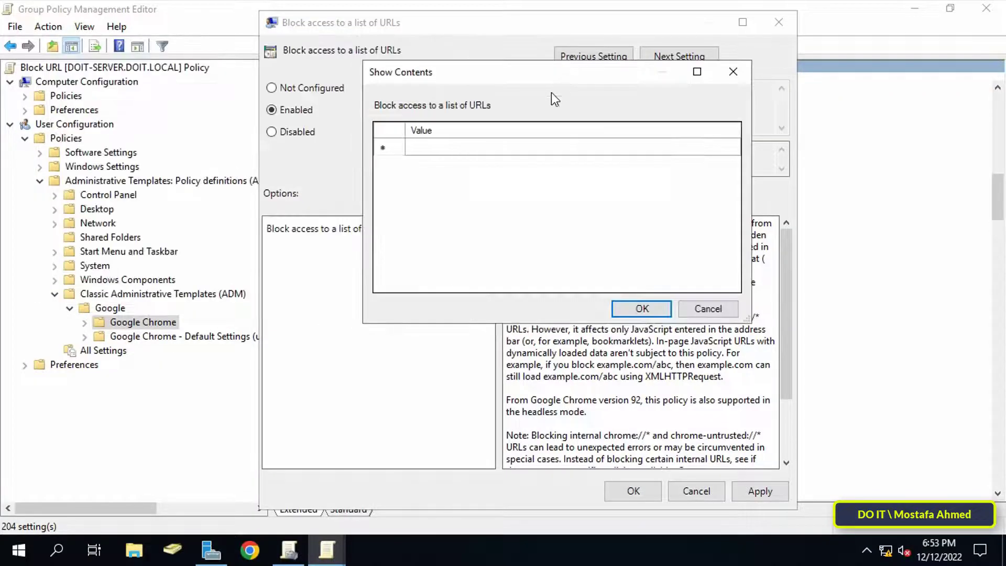
click(508, 149)
text(www)
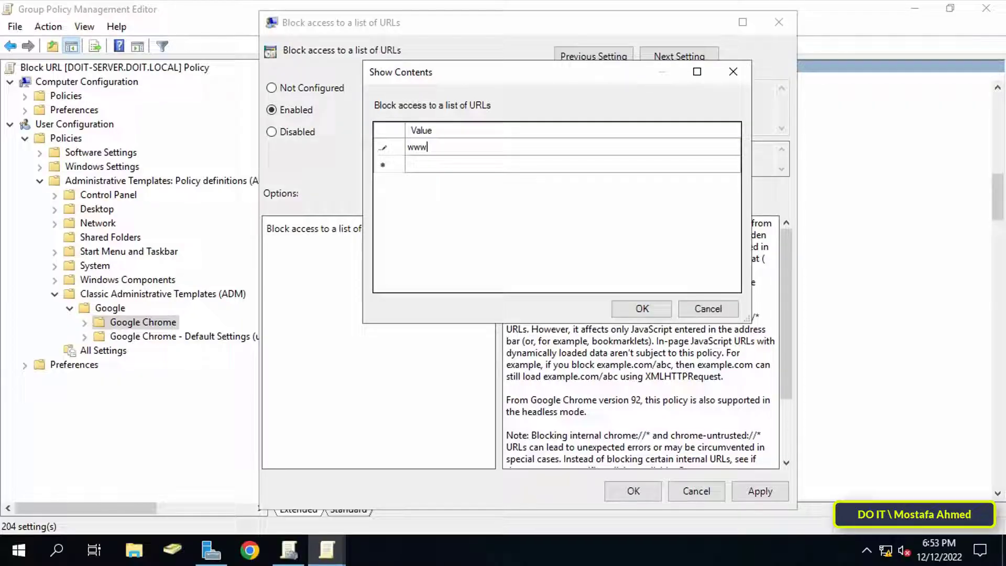
text(.yo)
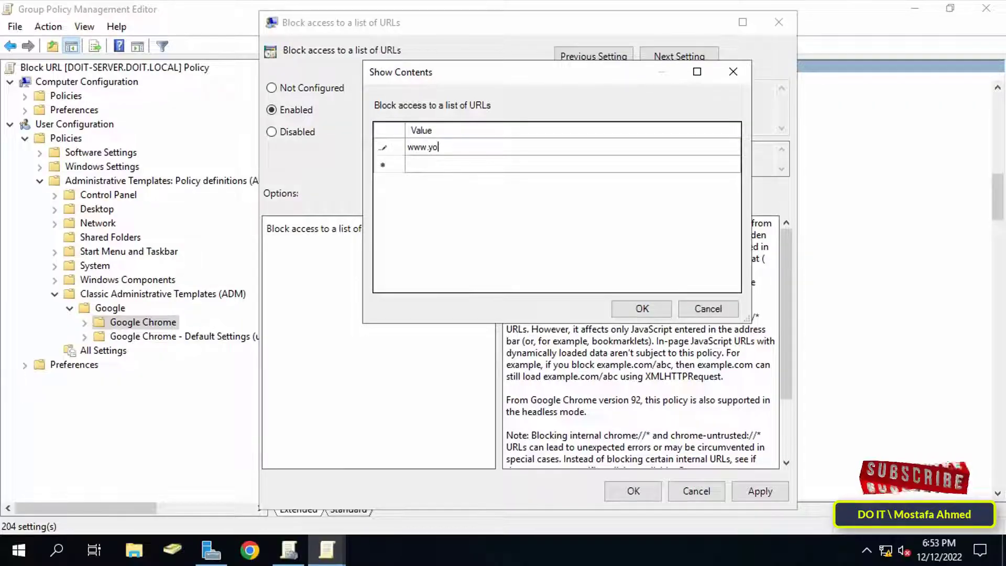
text(utube)
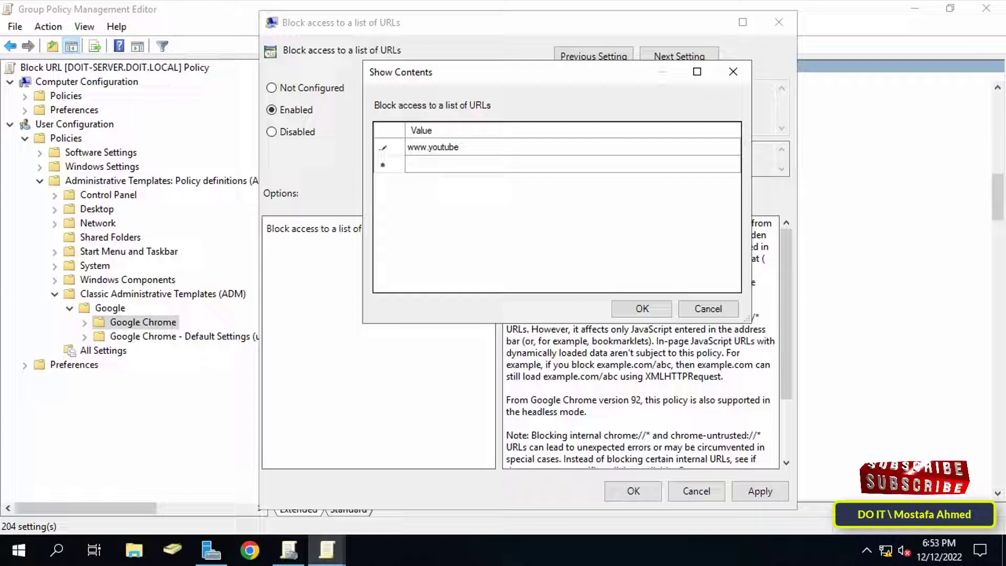
text(.com)
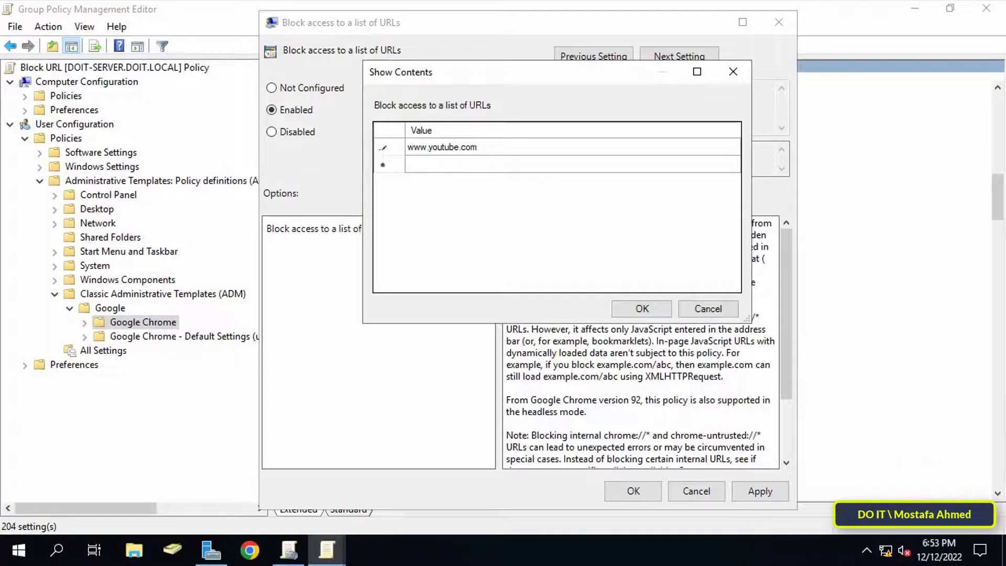
click(636, 310)
click(419, 229)
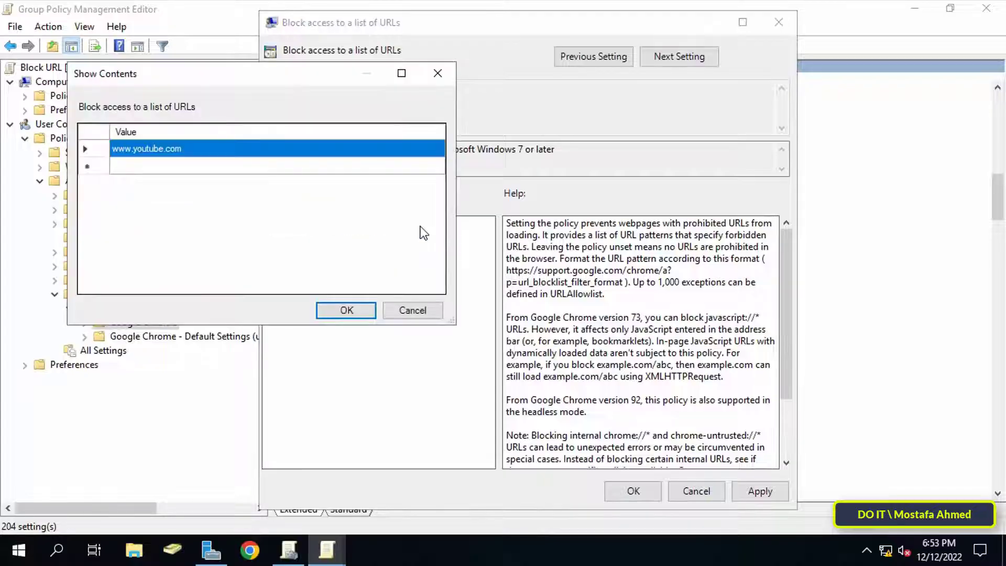
click(156, 165)
text(www.facebook.com)
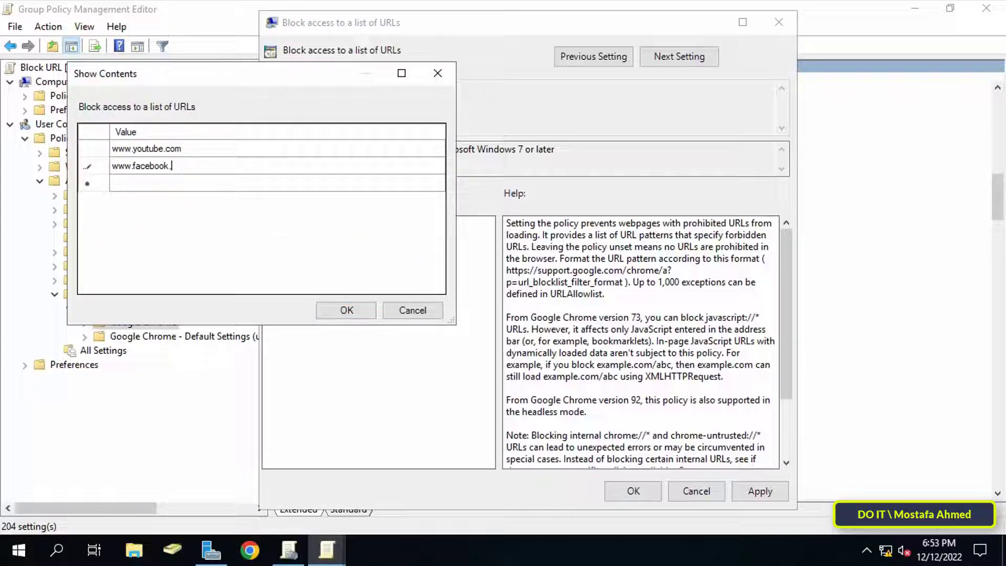
click(338, 310)
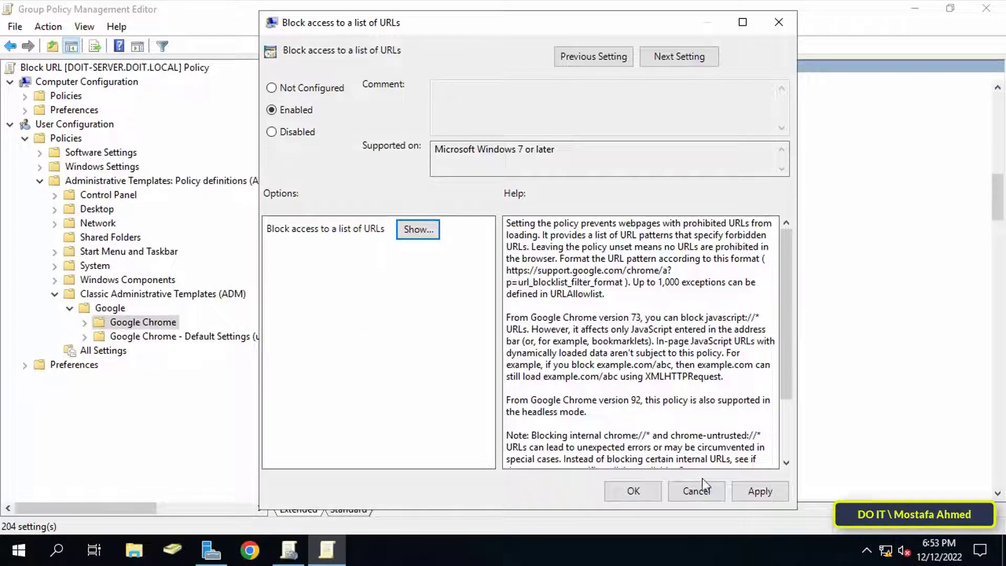
Step: Apply the enabled policy and close the Group Policy Management Editor
click(762, 494)
click(636, 490)
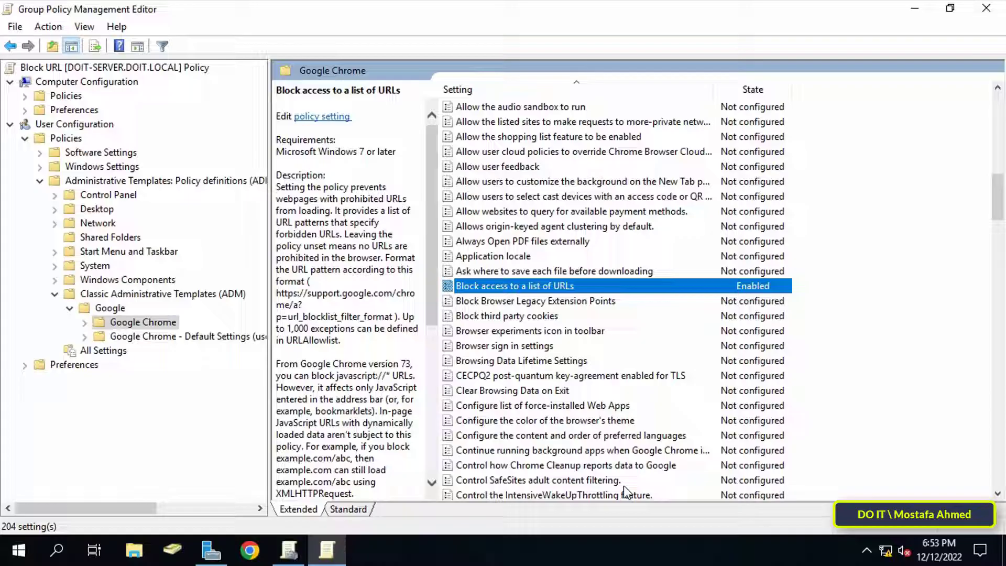
click(995, 14)
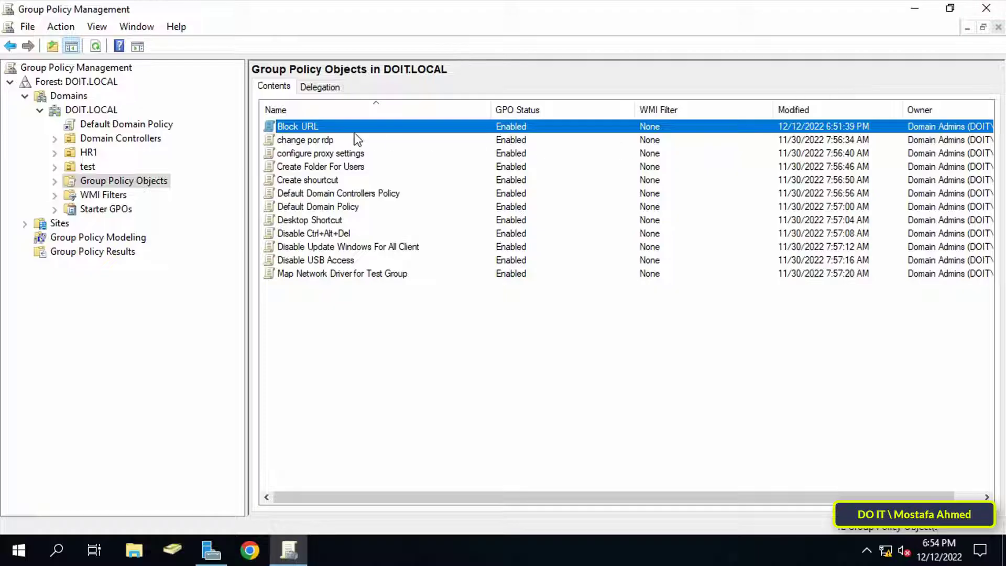
Step: Link the existing Block URL GPO to the test OU and expand test to confirm
click(86, 167)
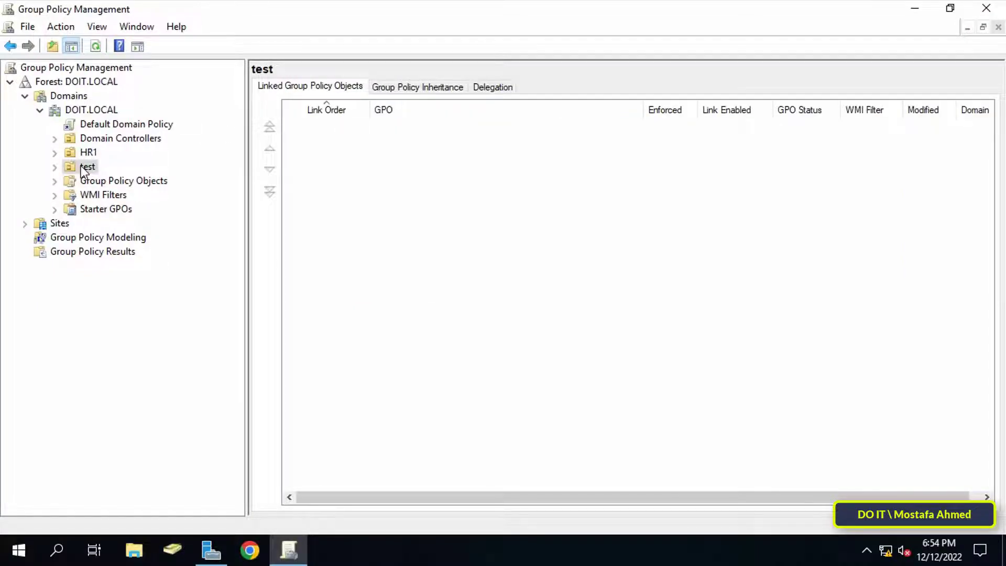
right_click(87, 167)
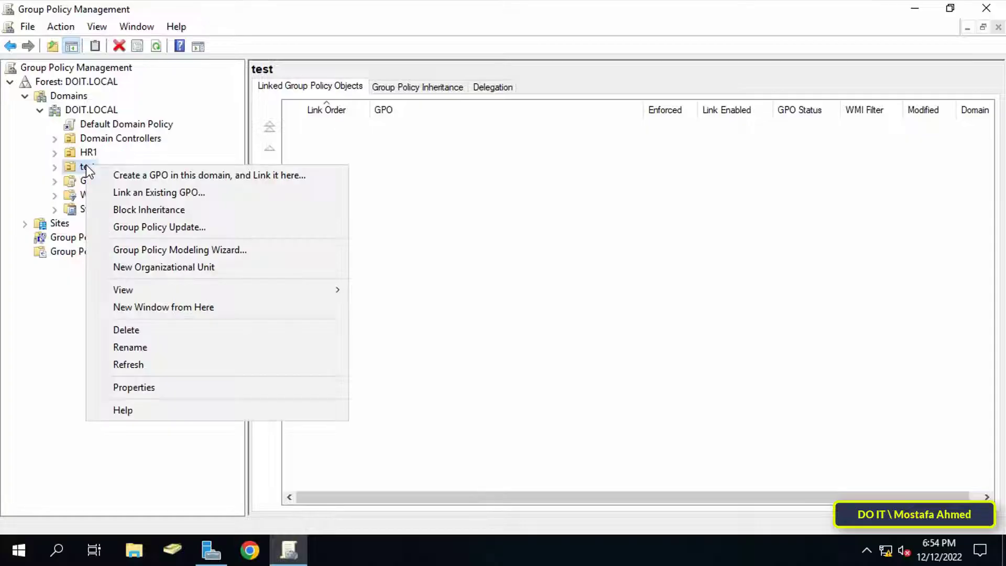
click(158, 192)
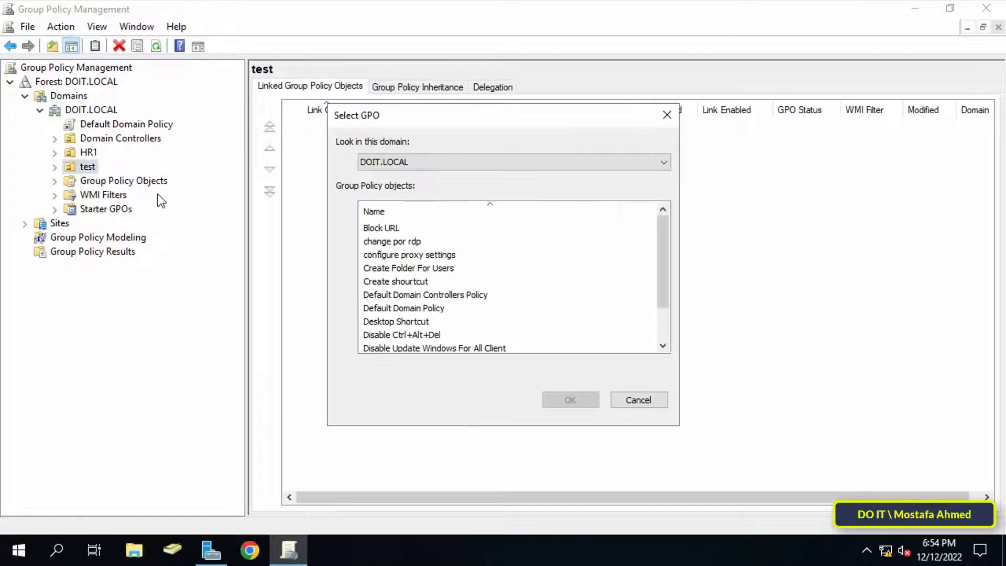
click(397, 231)
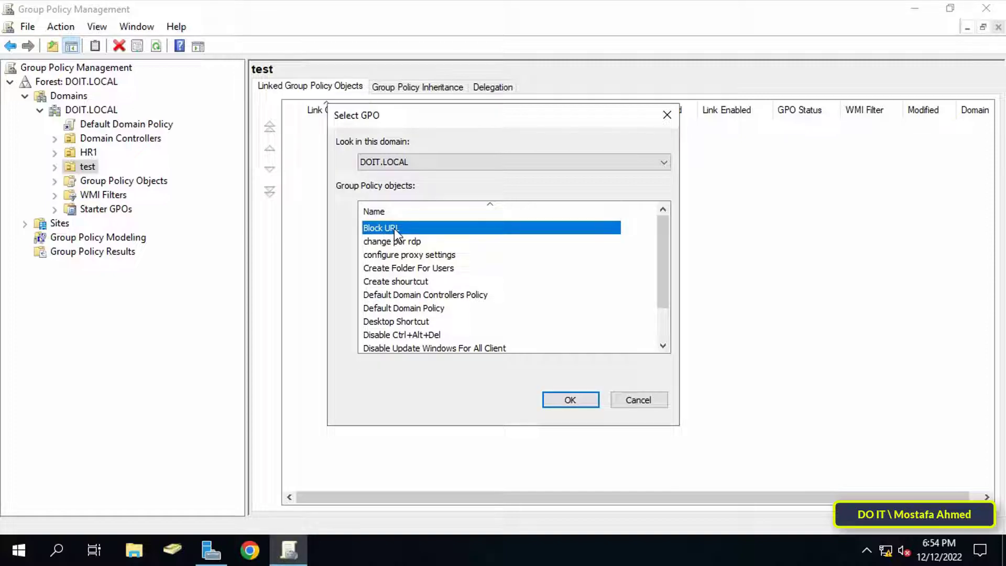
click(570, 400)
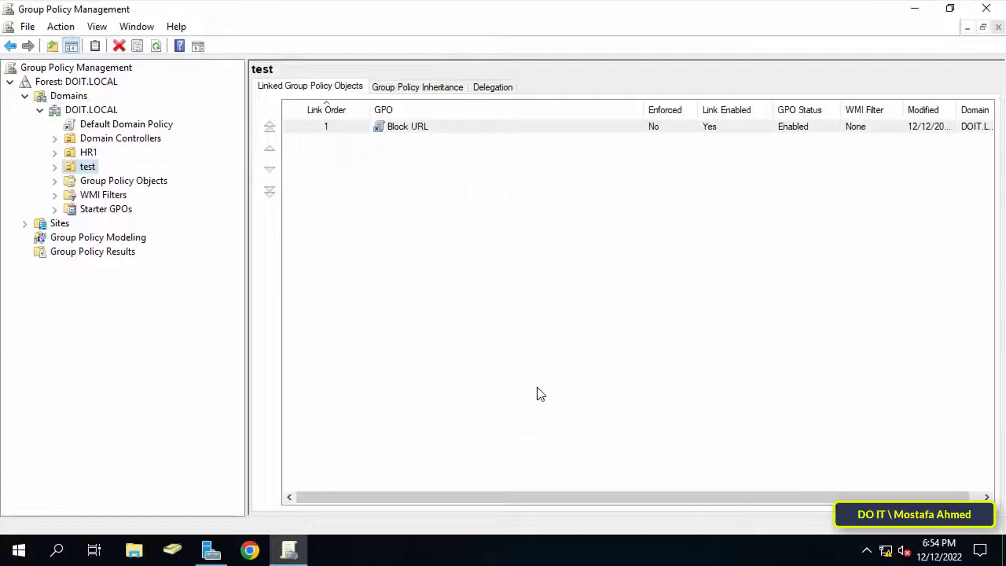
click(55, 167)
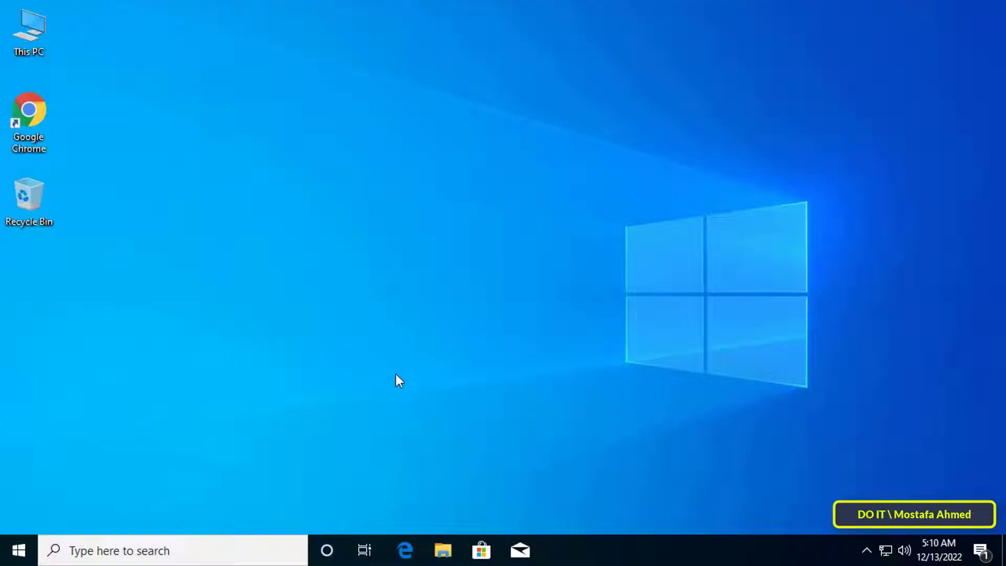
Step: Browse the client's Start menu and power options, then return to the desktop
click(21, 556)
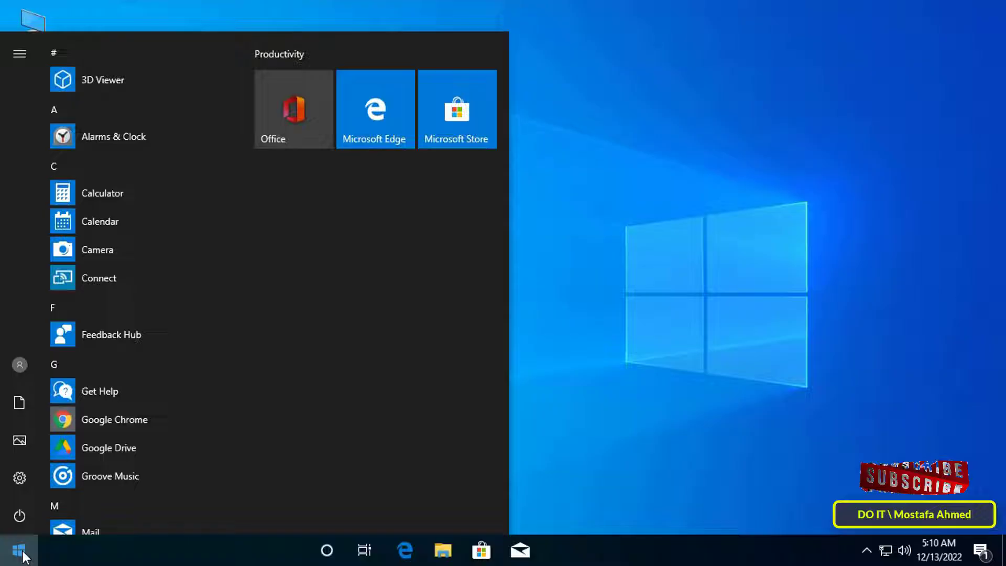
click(19, 516)
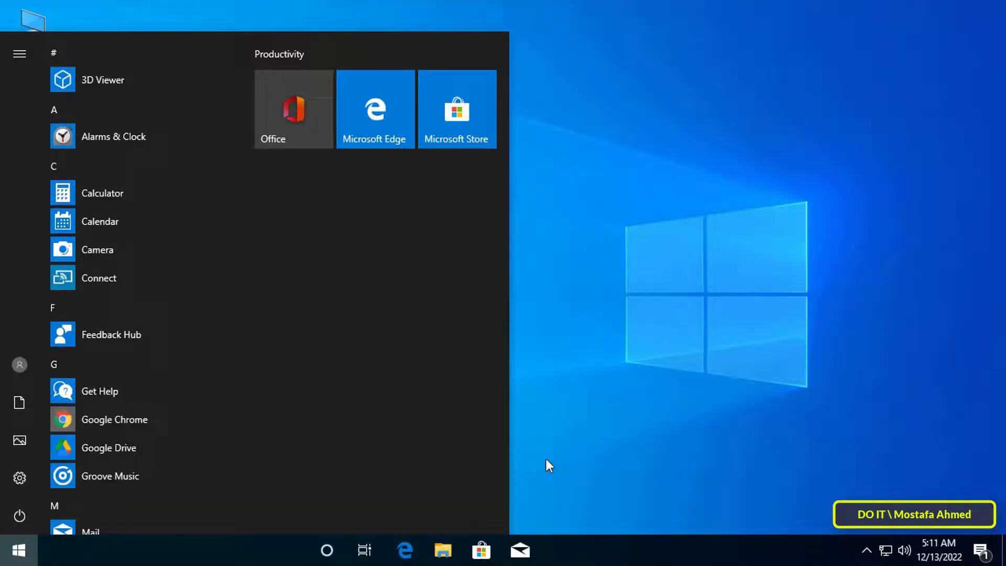
click(582, 430)
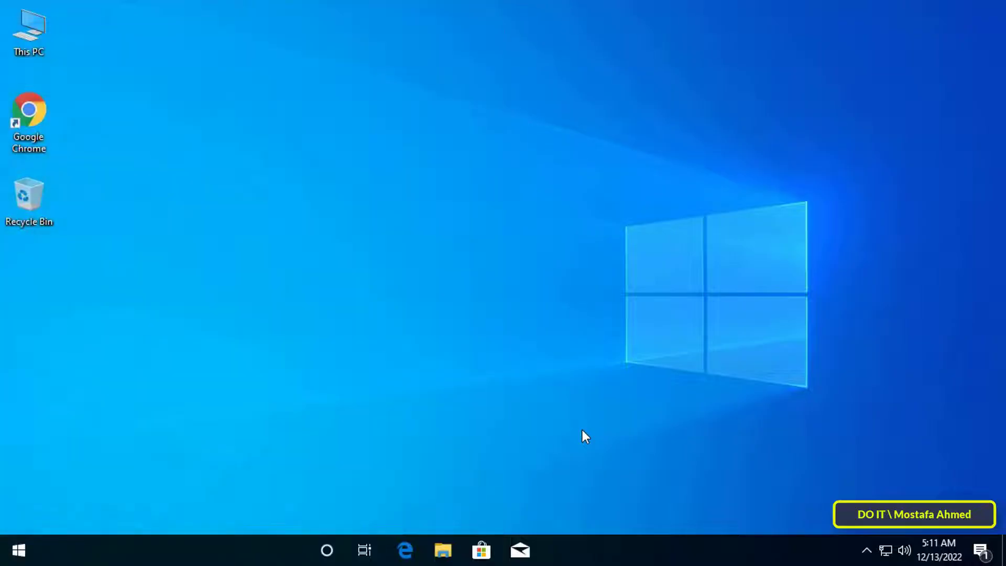
Step: Run gpupdate /force in a Command Prompt opened through Win+R
key(super+r)
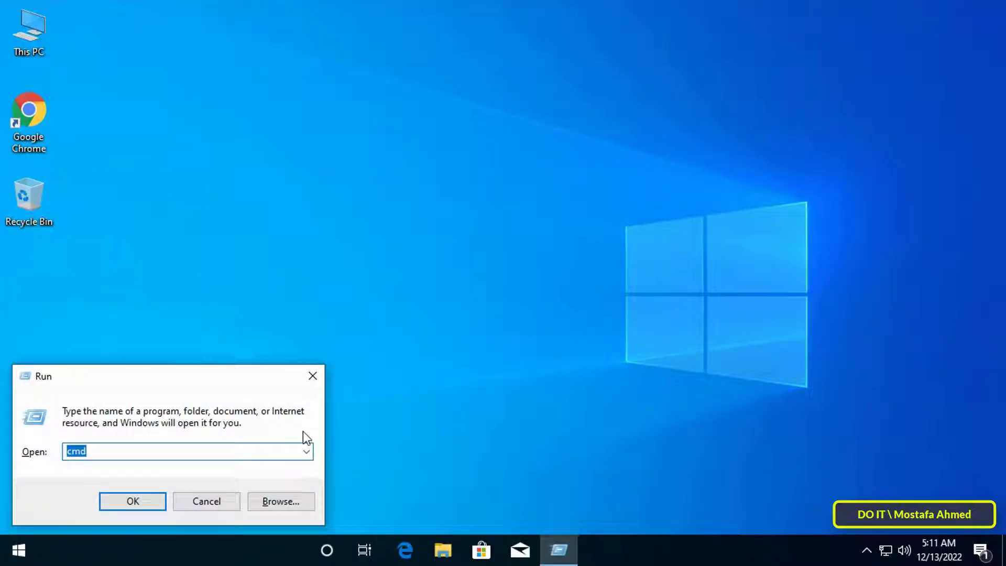
click(134, 499)
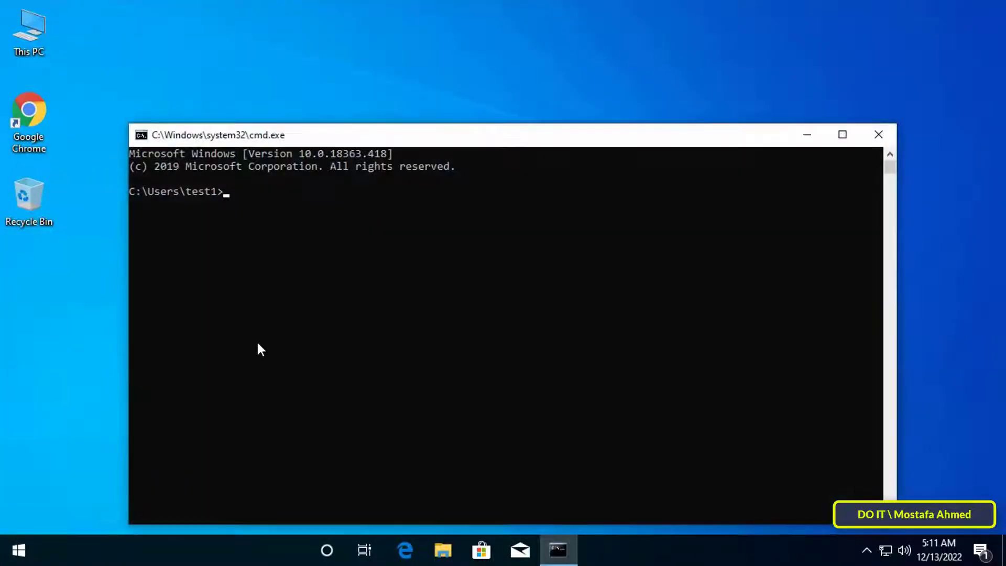
drag(391, 141, 408, 102)
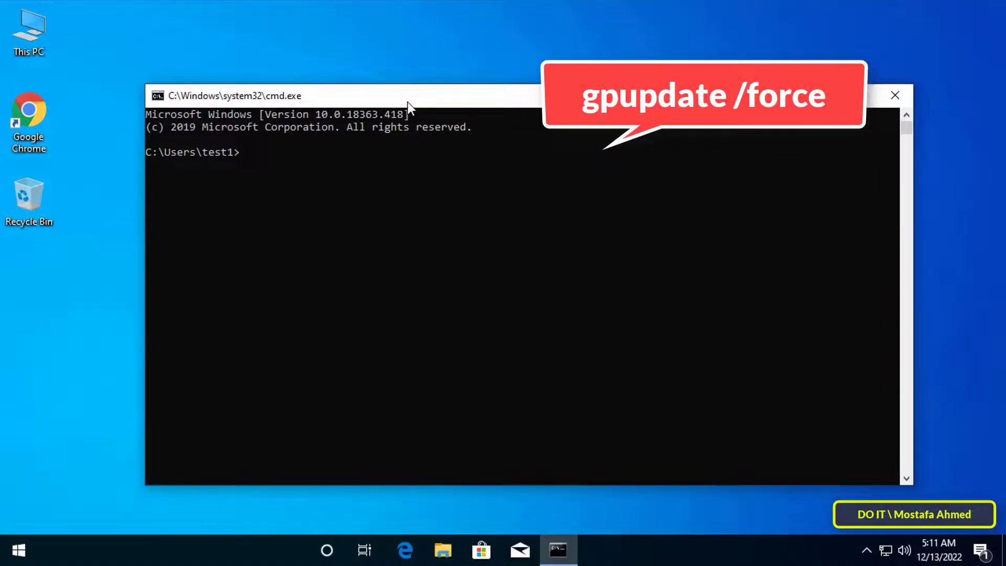
text(gpupd)
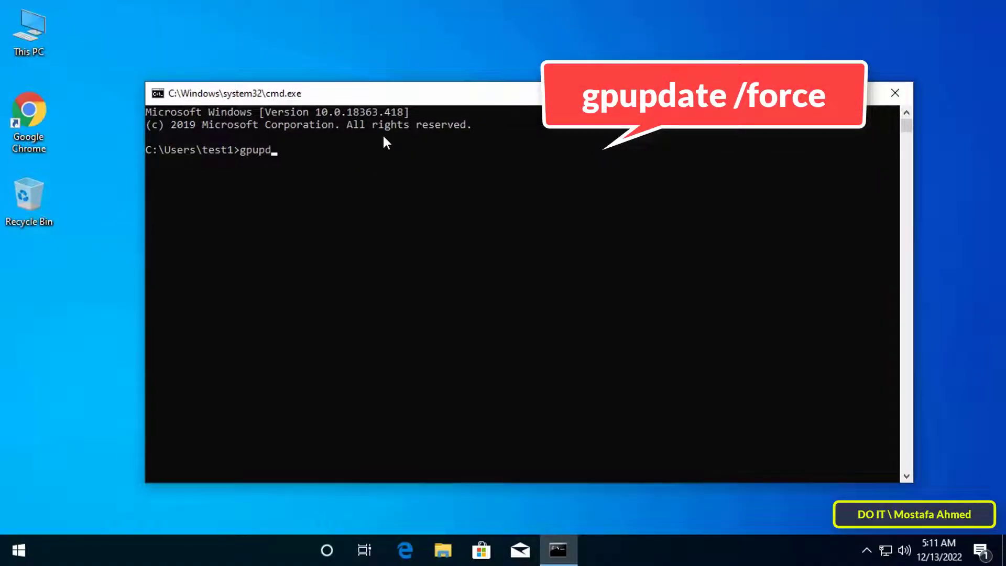
text(ate /force)
key(Return)
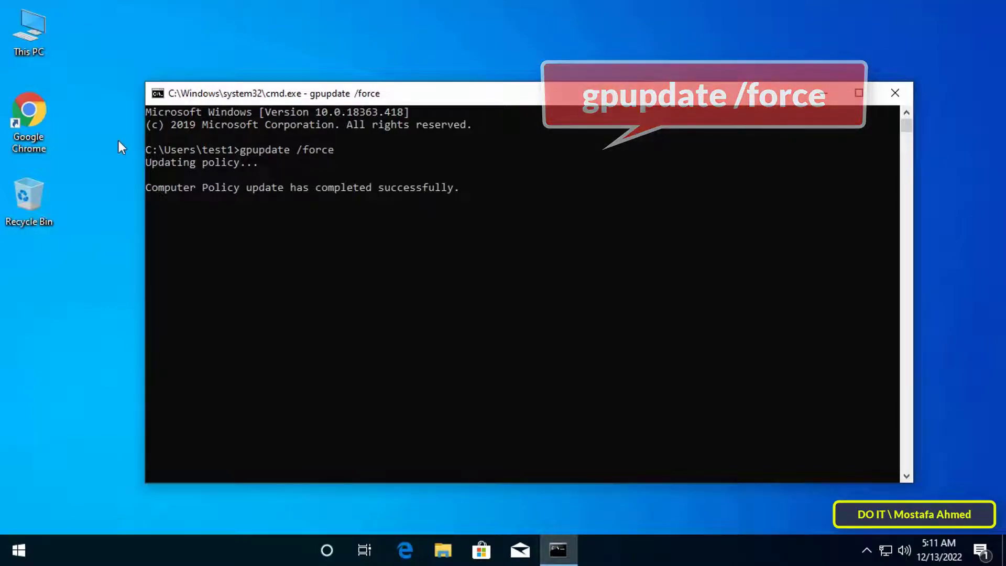
Step: Launch Chrome maximized and load google.com
double_click(26, 120)
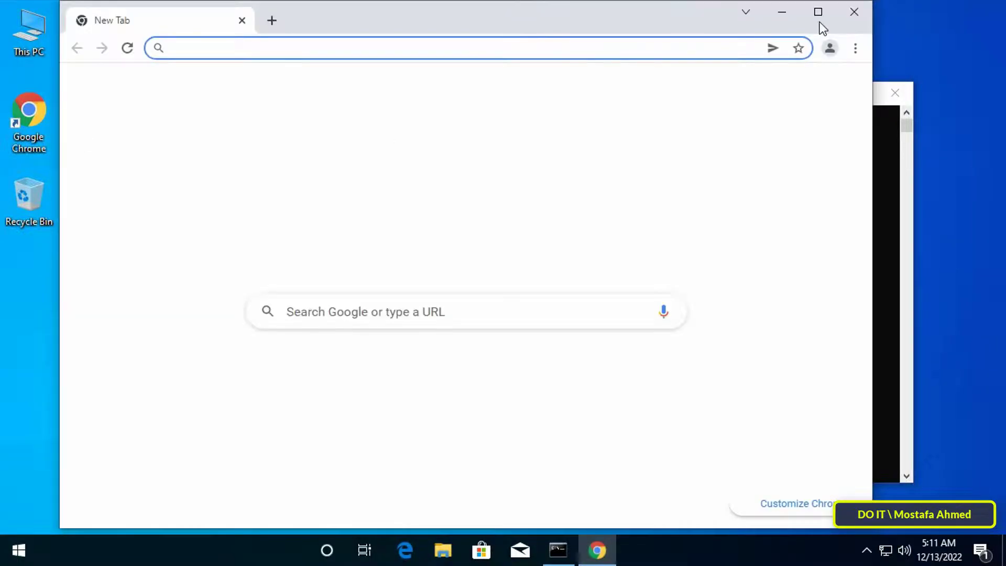
click(819, 13)
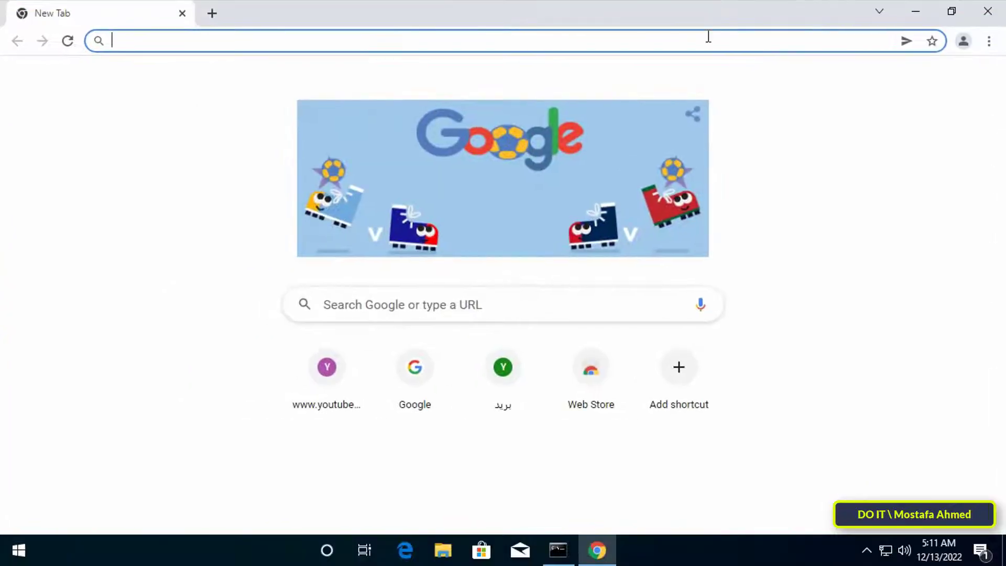
text(google)
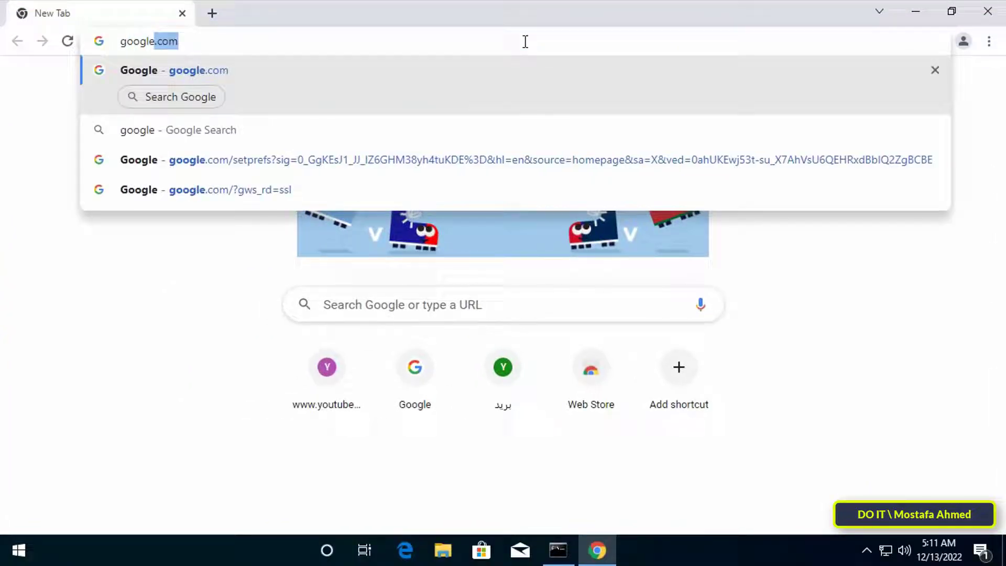
key(Return)
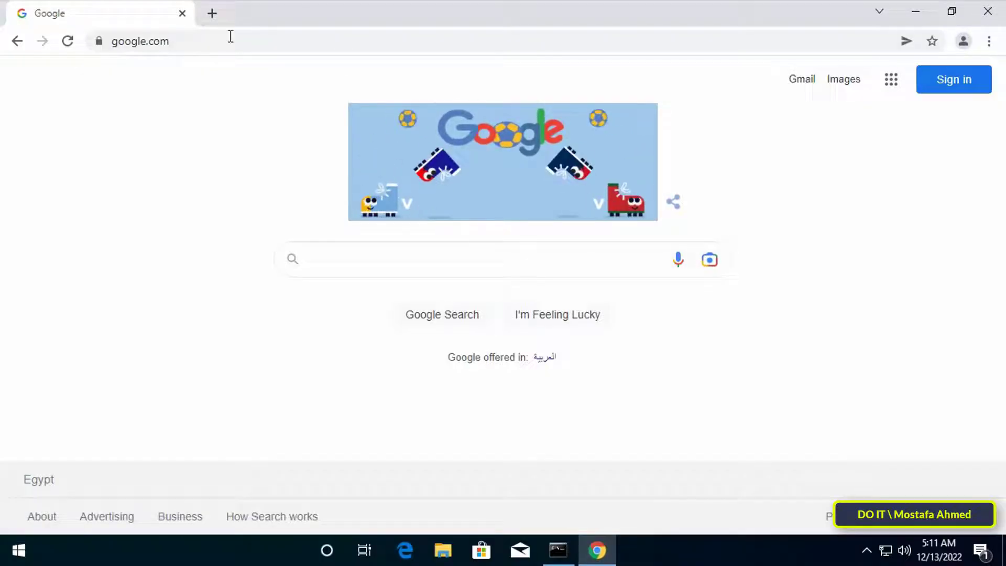
click(215, 16)
text(youtube)
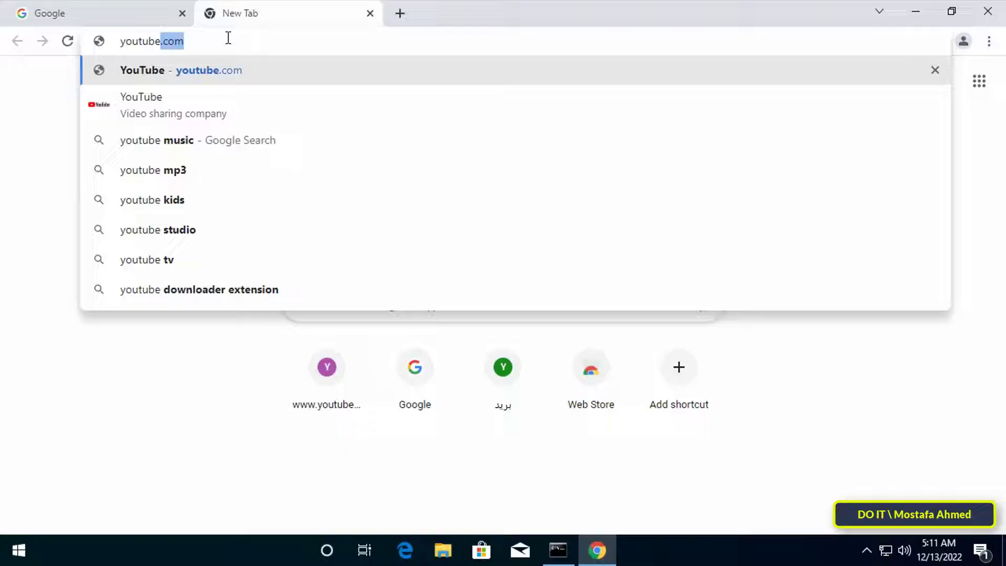
key(Return)
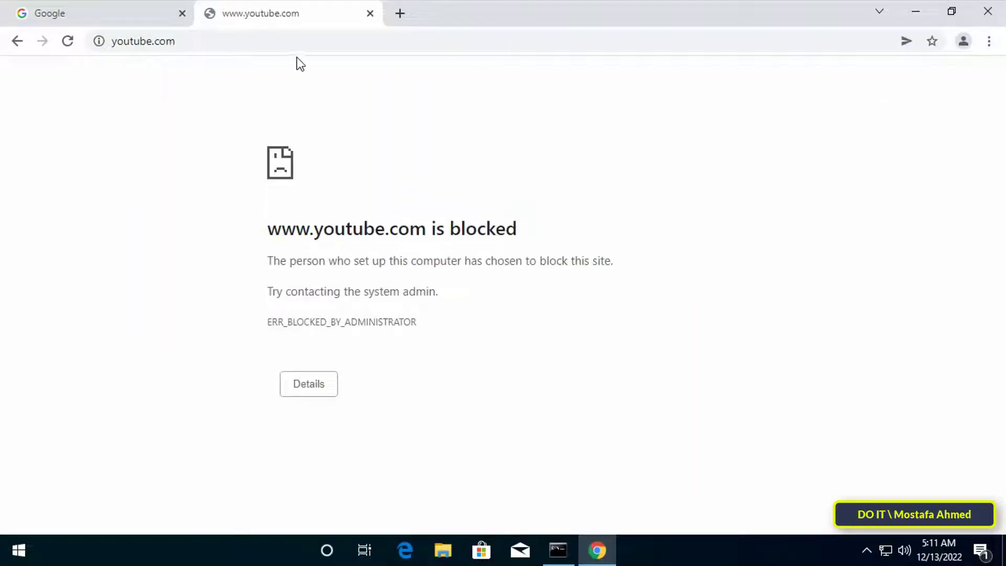
click(400, 14)
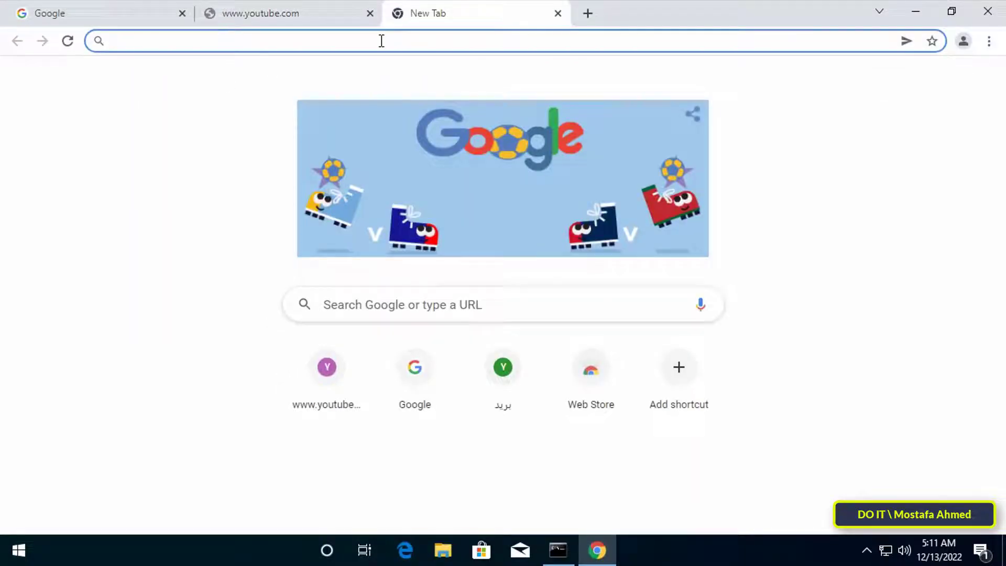
text(www.)
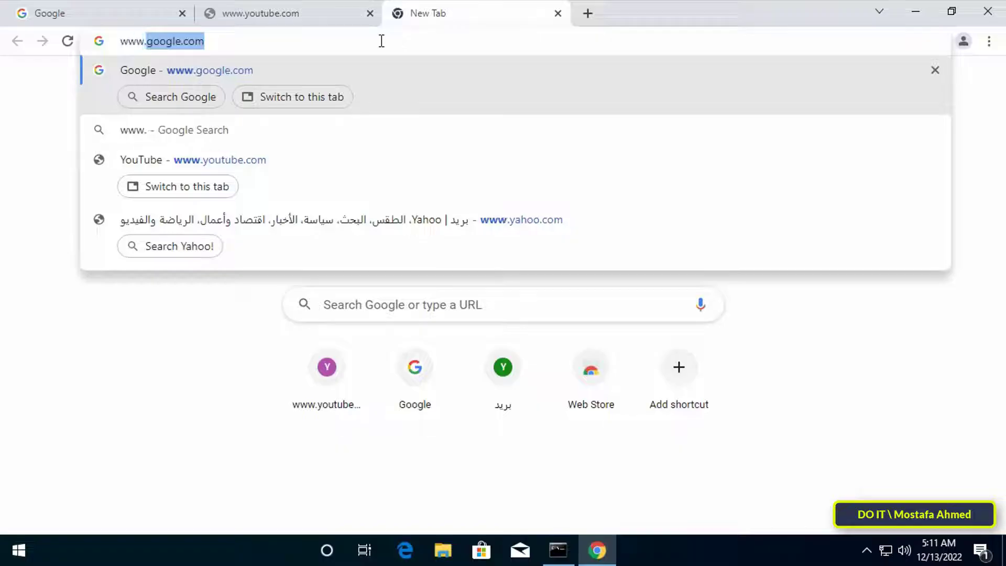
text(face)
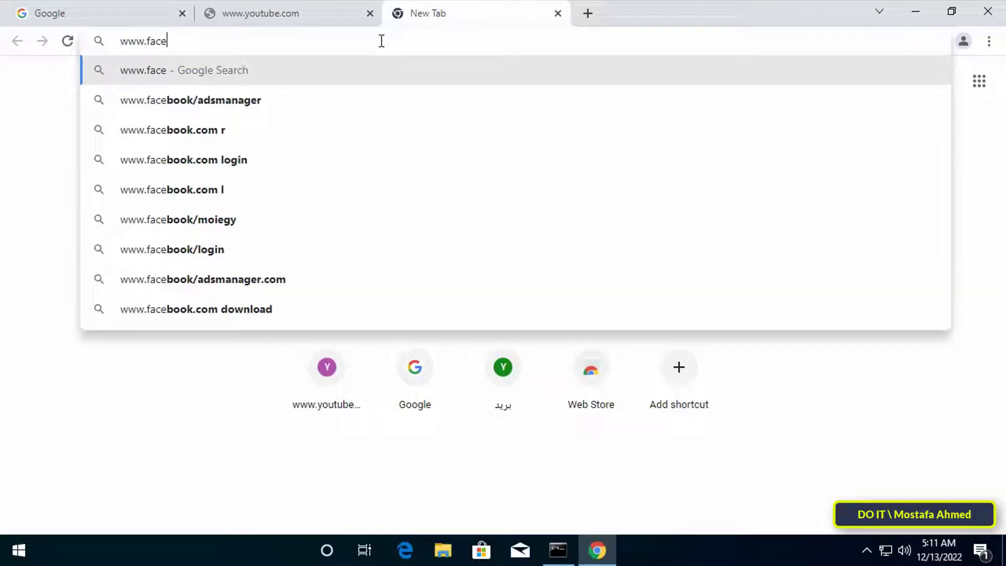
text(book)
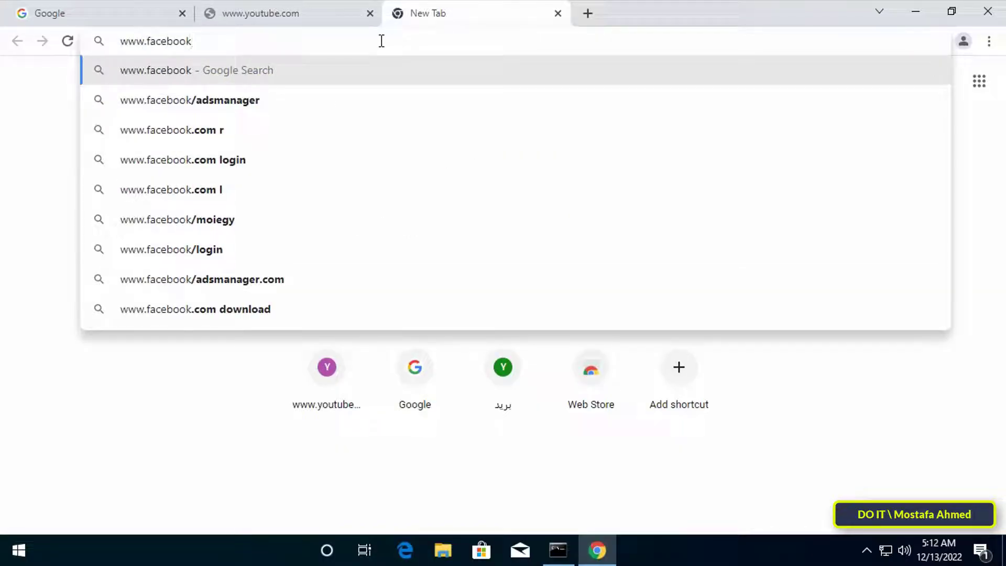
text(.com)
key(Return)
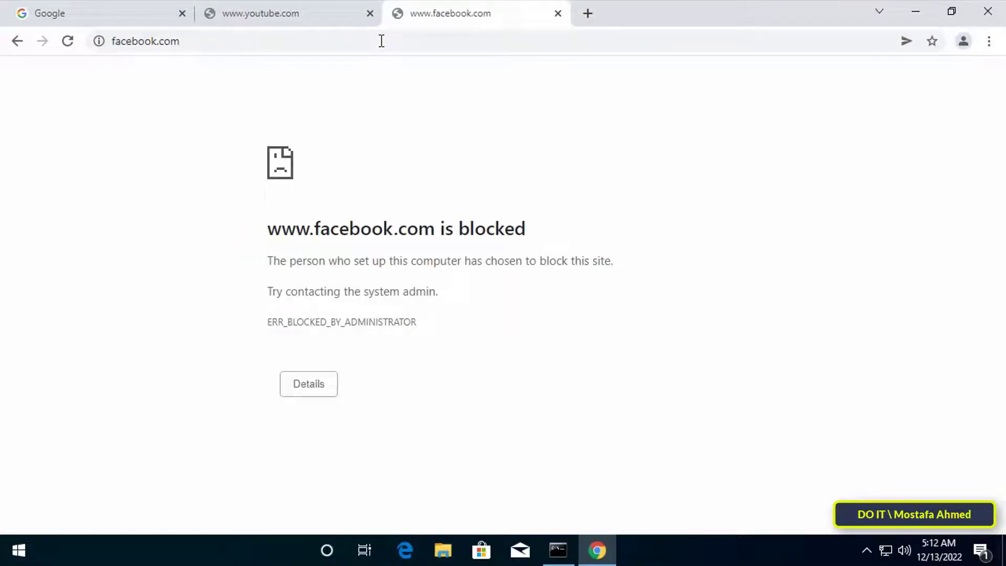
click(288, 13)
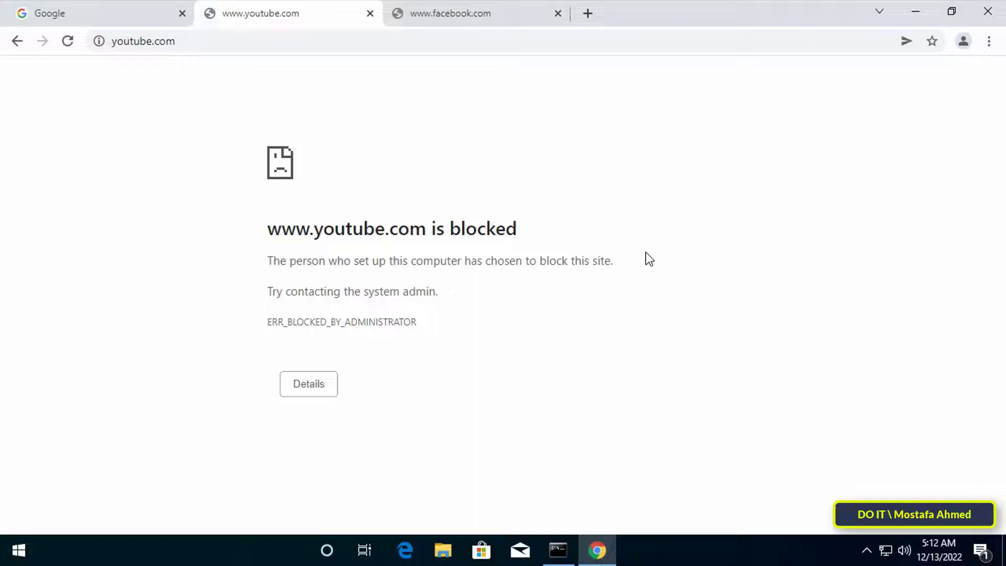